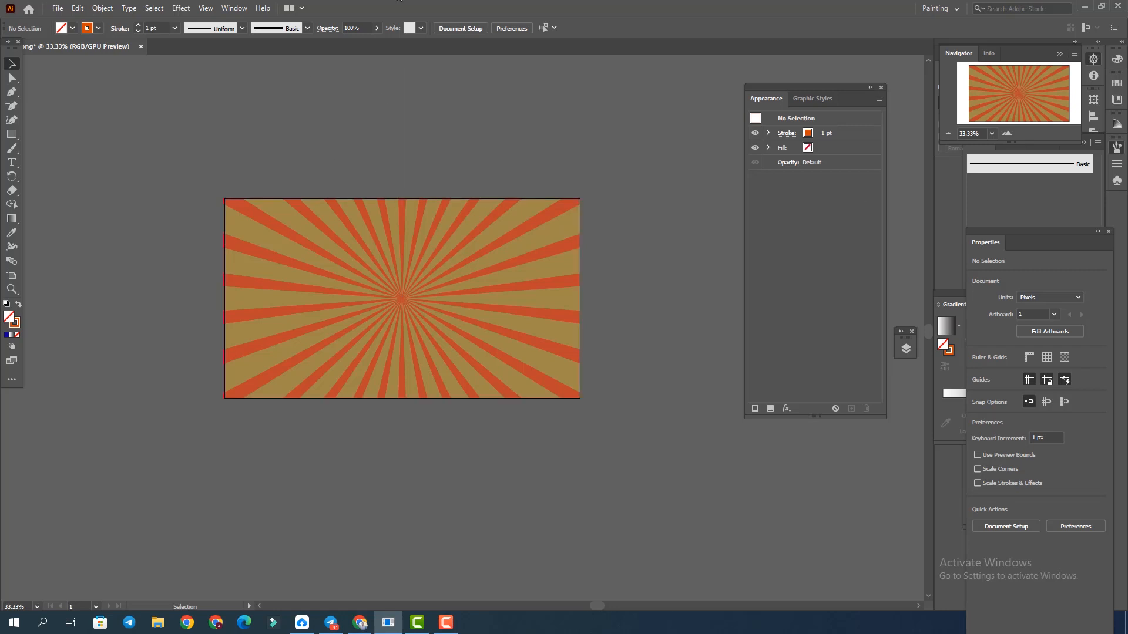
Create a new document from the HDV 720 film and video preset, 1280 × 720 px.
click(57, 7)
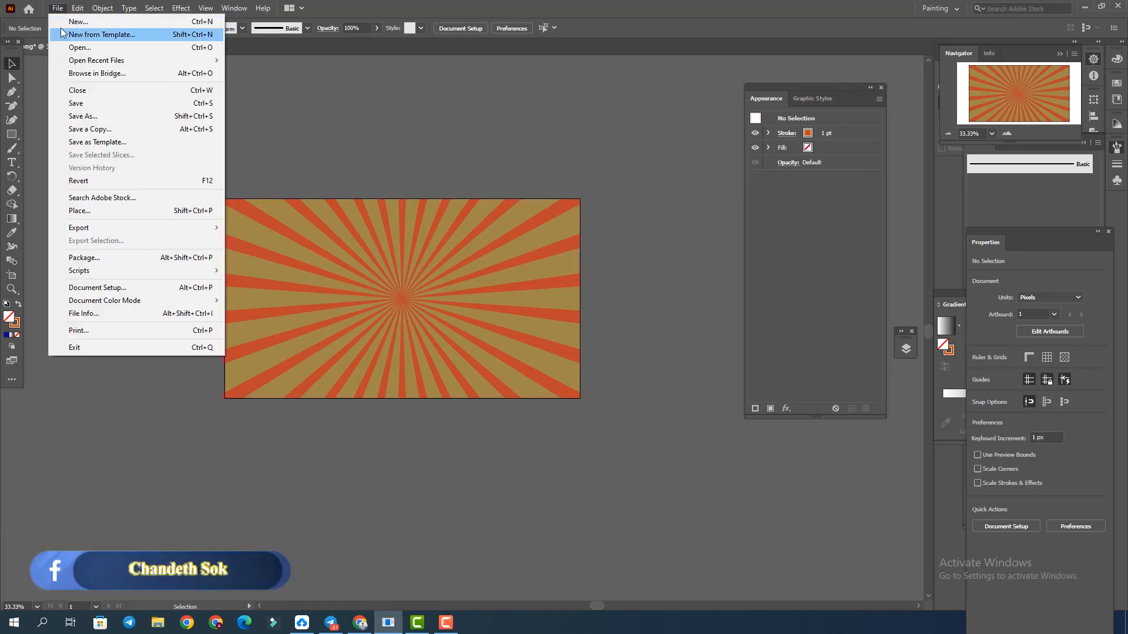
click(96, 27)
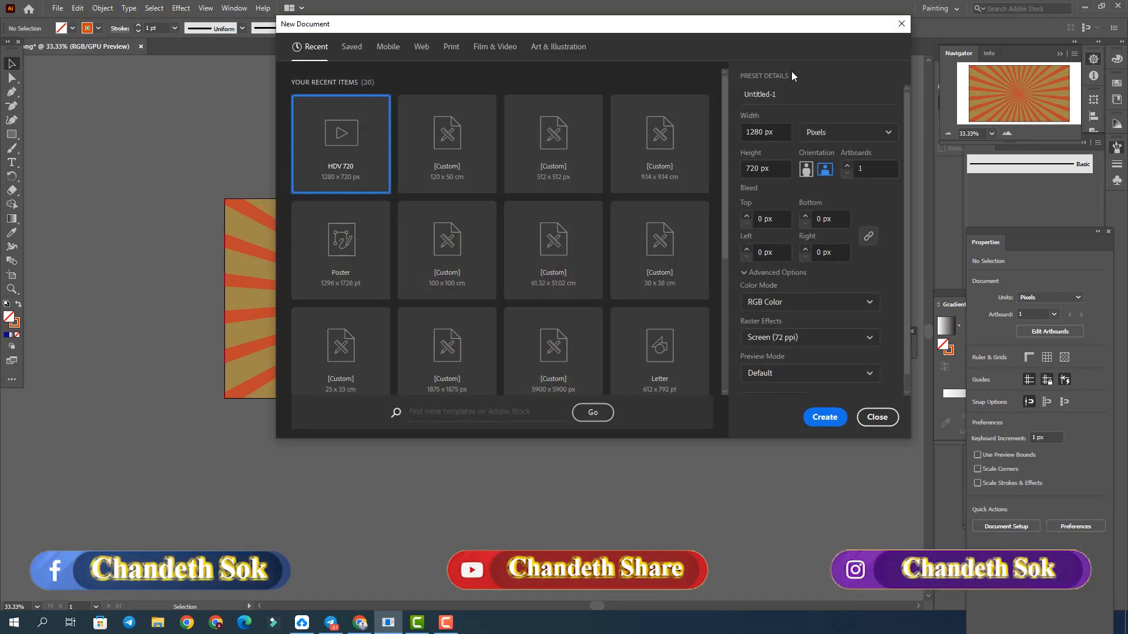
click(546, 47)
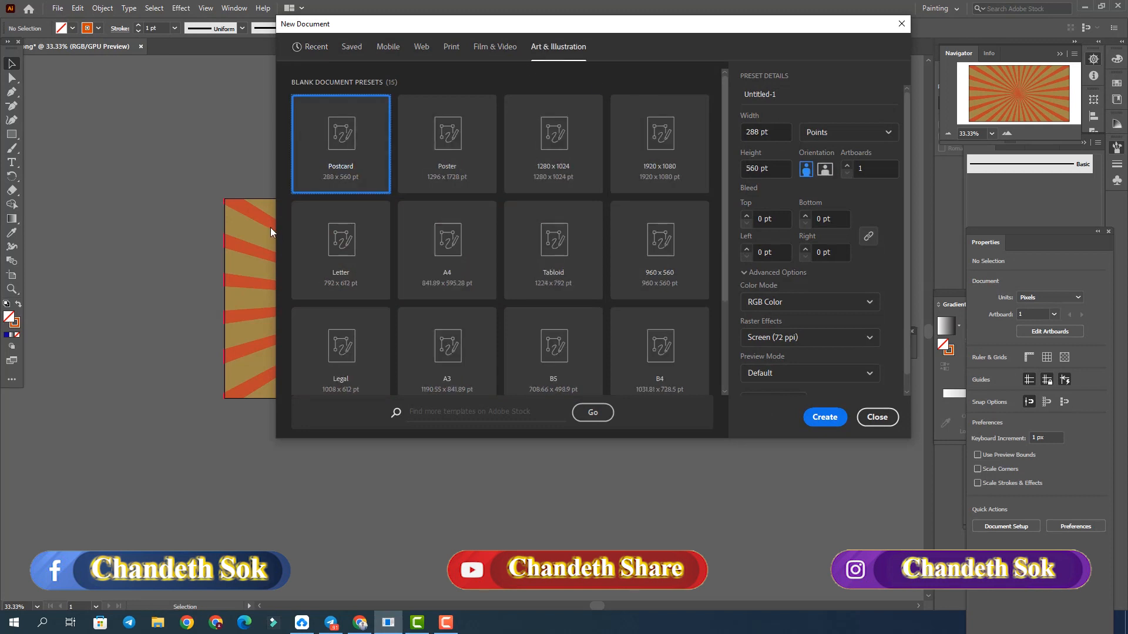
click(495, 46)
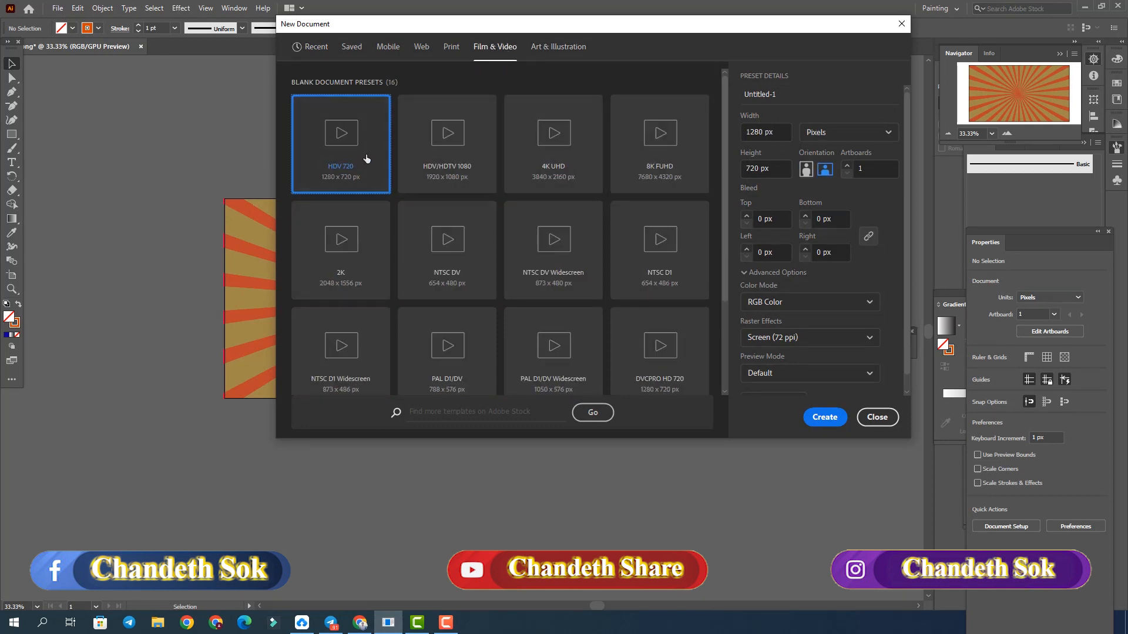
click(825, 418)
Draw a rectangle about 1154 × 652 px over the outer safe-area guide of the artboard.
key(m)
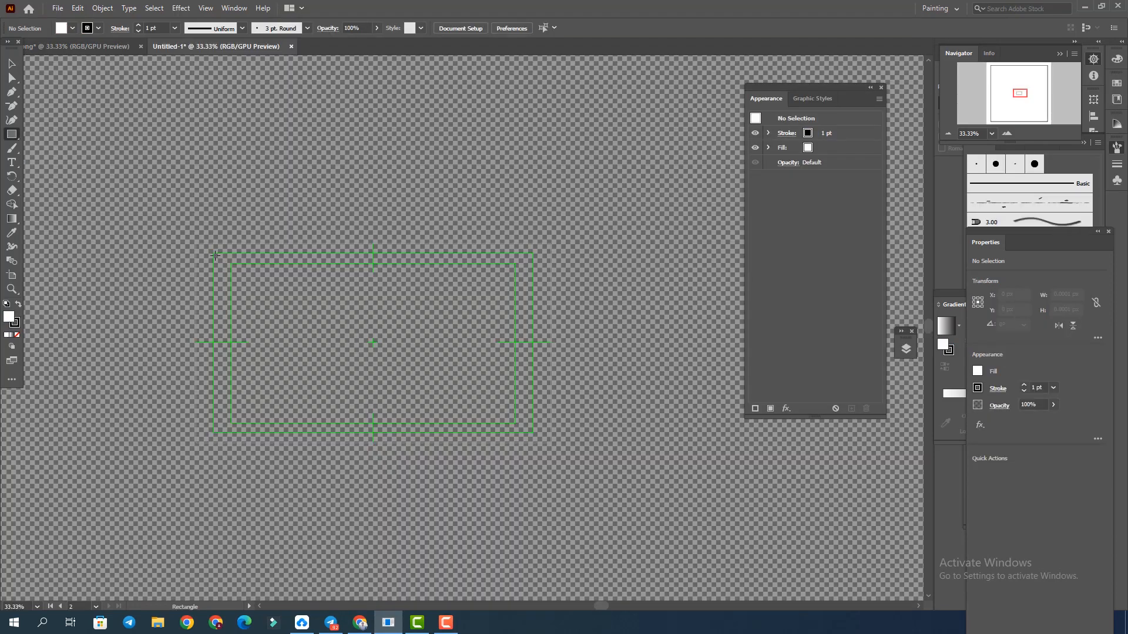
mouse_move(214, 252)
mouse_down()
mouse_move(510, 388)
mouse_move(498, 453)
mouse_move(527, 438)
mouse_move(522, 417)
mouse_move(533, 434)
mouse_up()
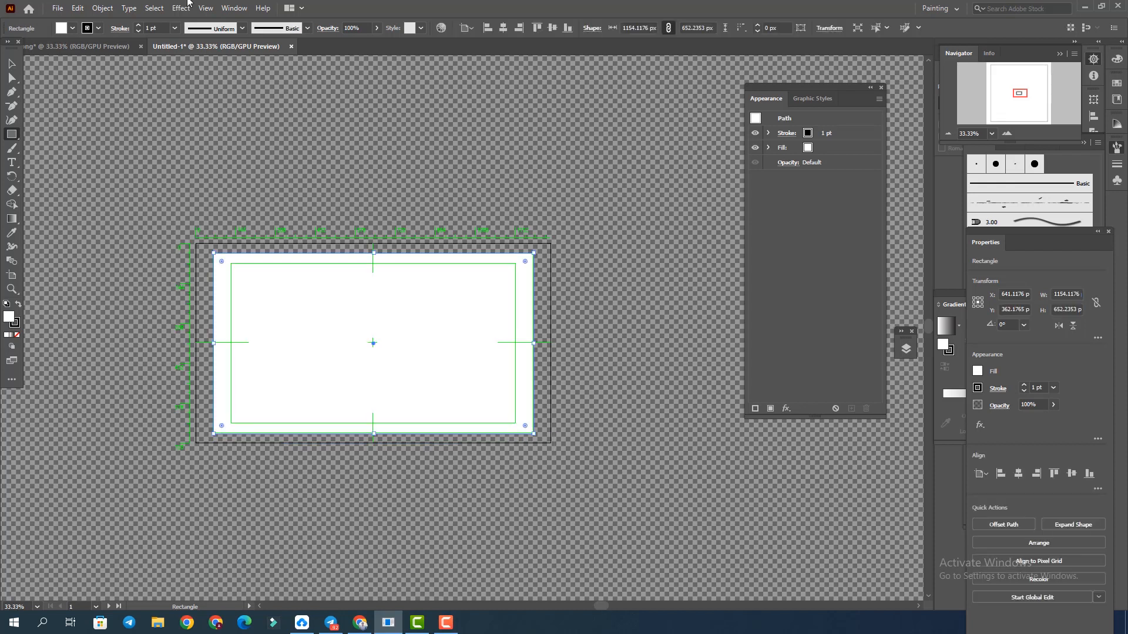
click(12, 64)
click(155, 120)
Fill the rectangle with green from the colour spectrum.
click(441, 310)
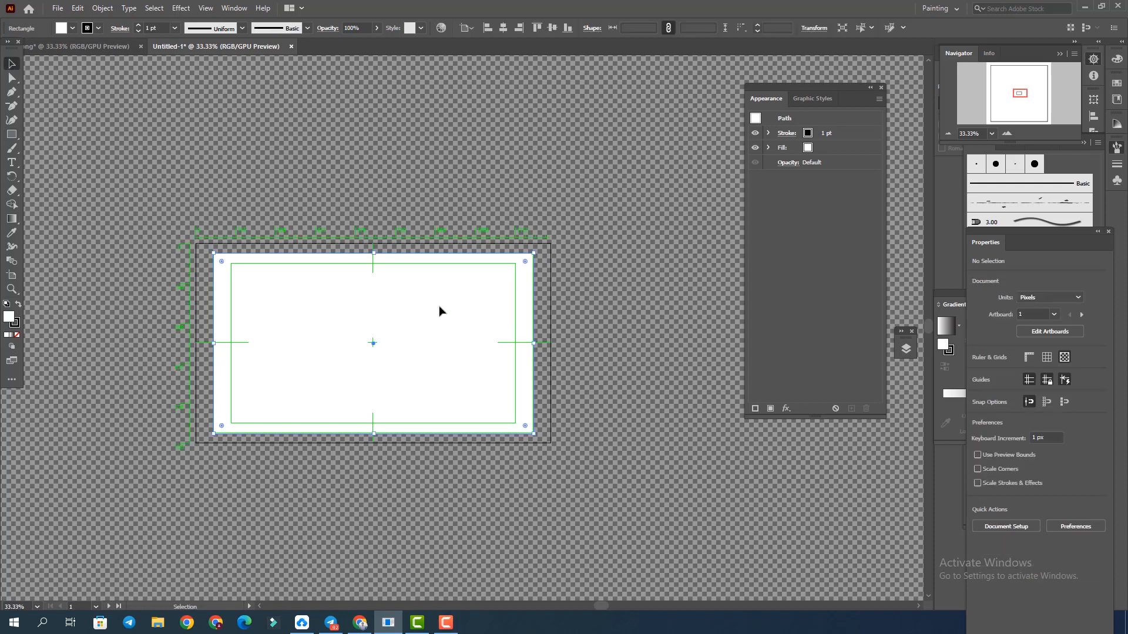
click(66, 28)
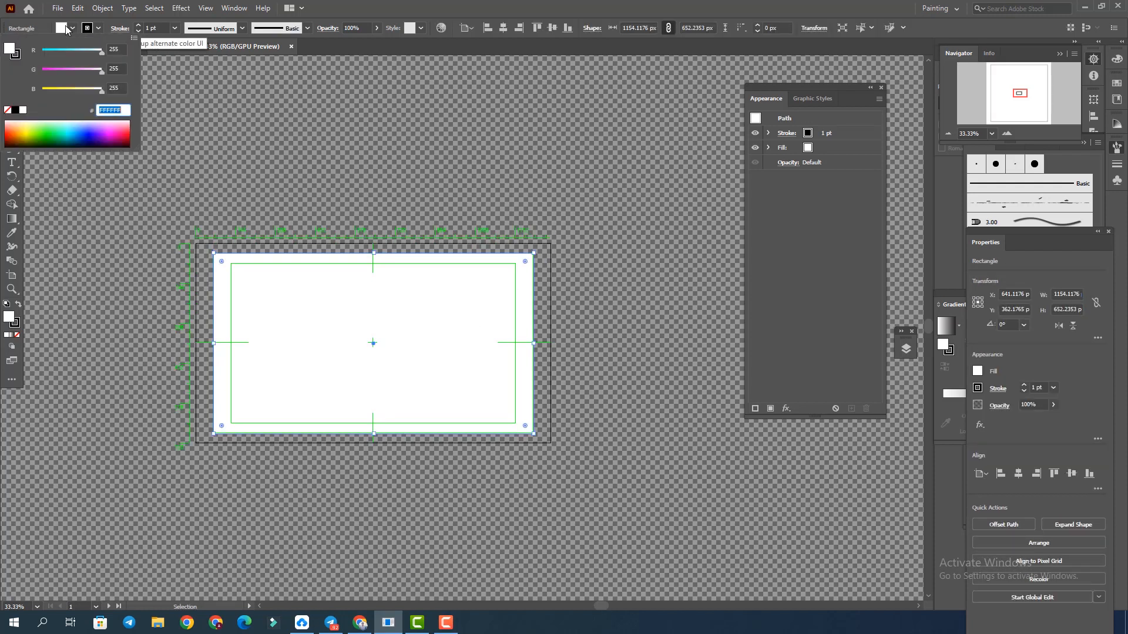
click(51, 130)
click(277, 115)
click(491, 149)
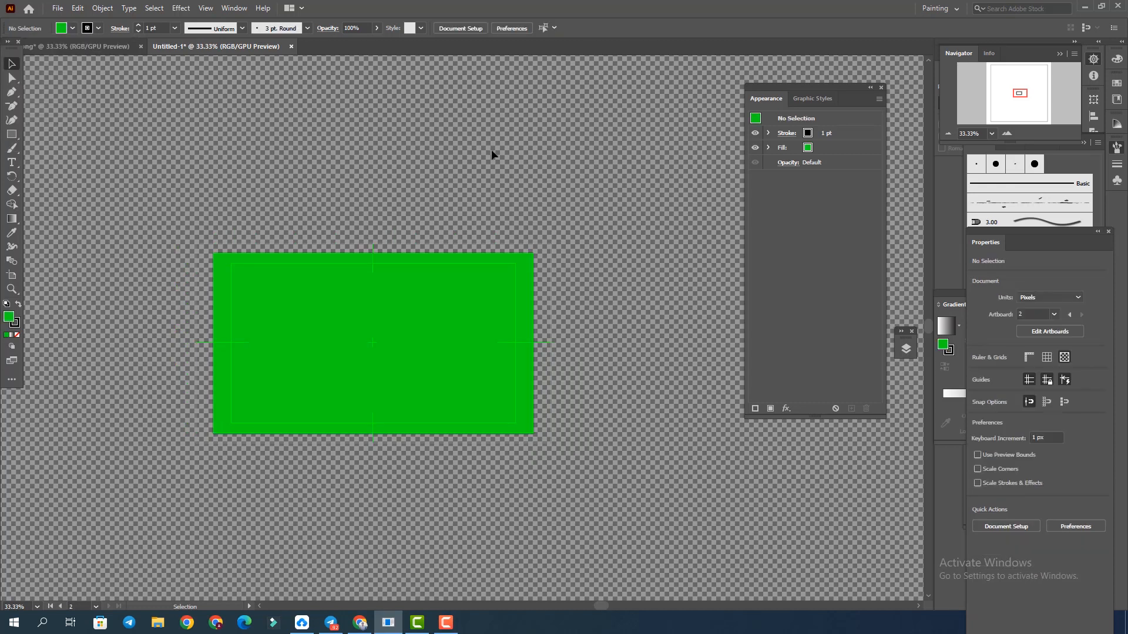
Draw a vertical Pen line about 326 px long from the rectangle's centre to the middle of its upper edge.
click(13, 94)
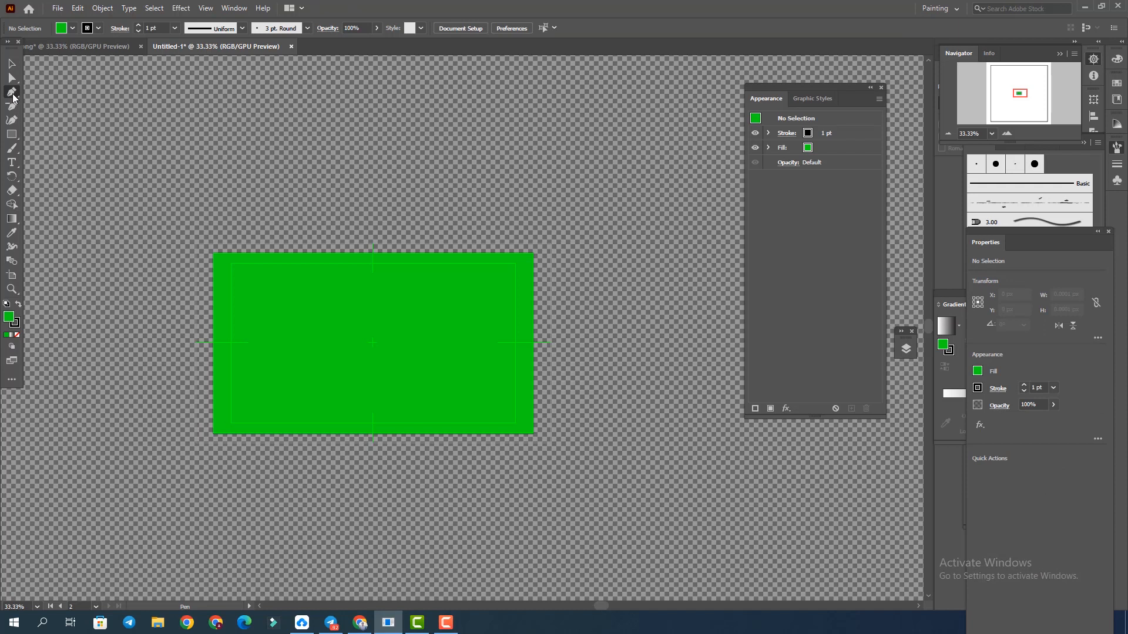
click(373, 344)
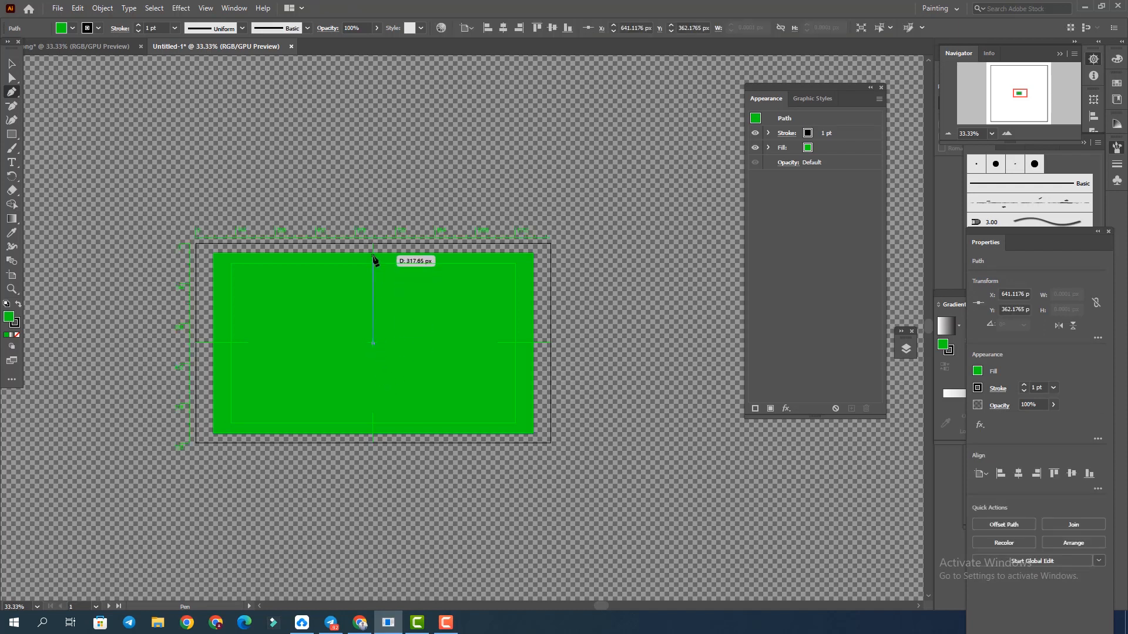
click(373, 253)
click(12, 63)
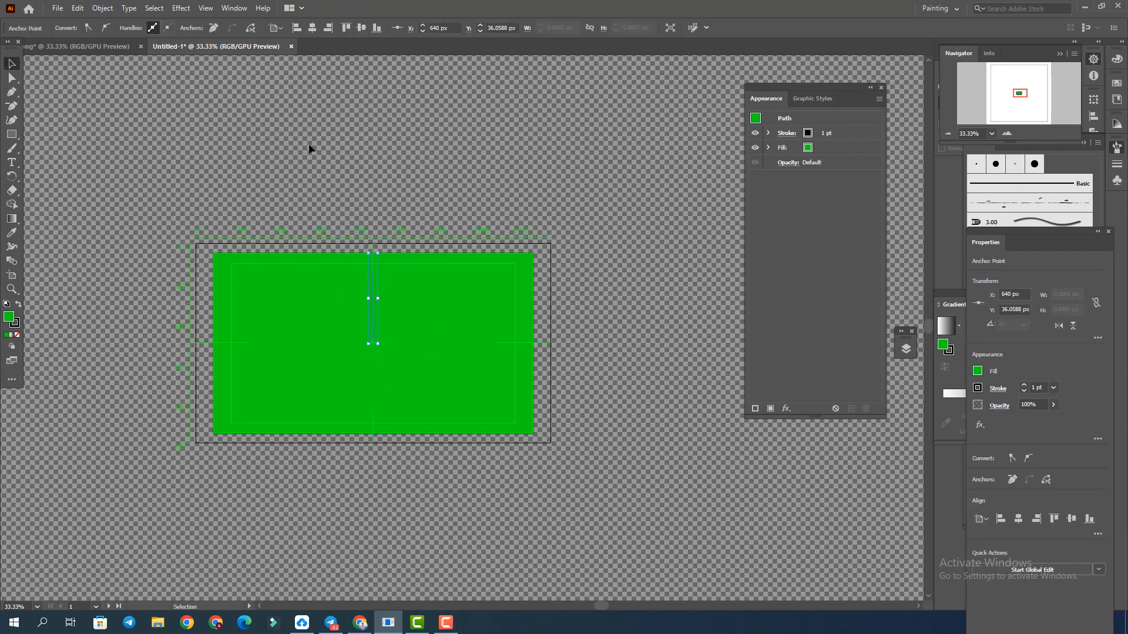
click(329, 170)
Set the vertical line's stroke weight to 60 pt.
click(373, 293)
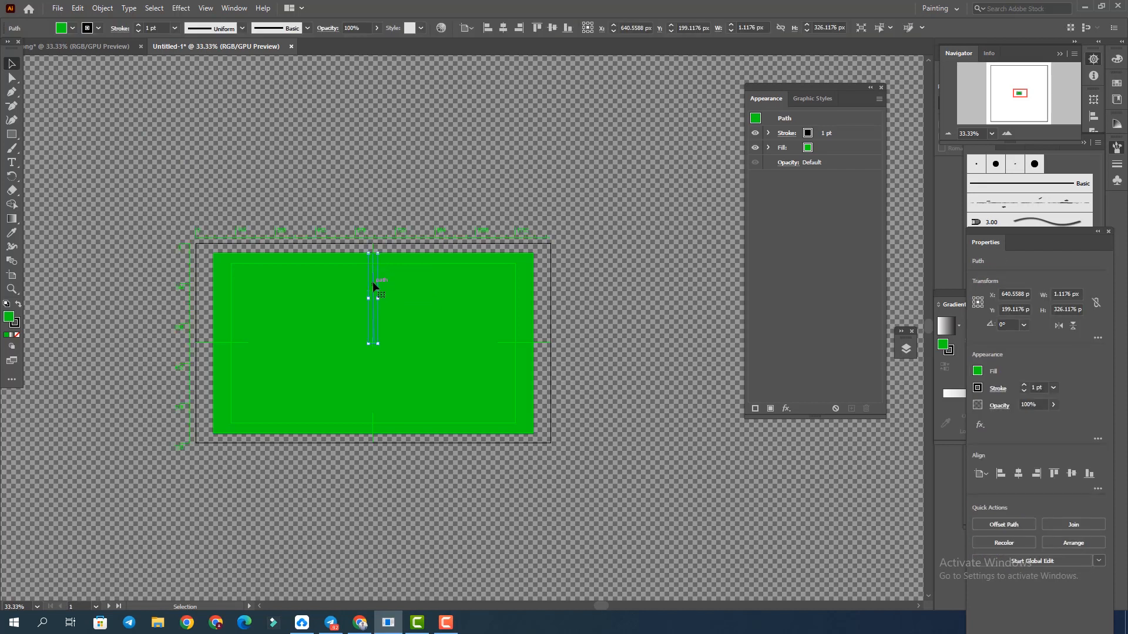
click(175, 29)
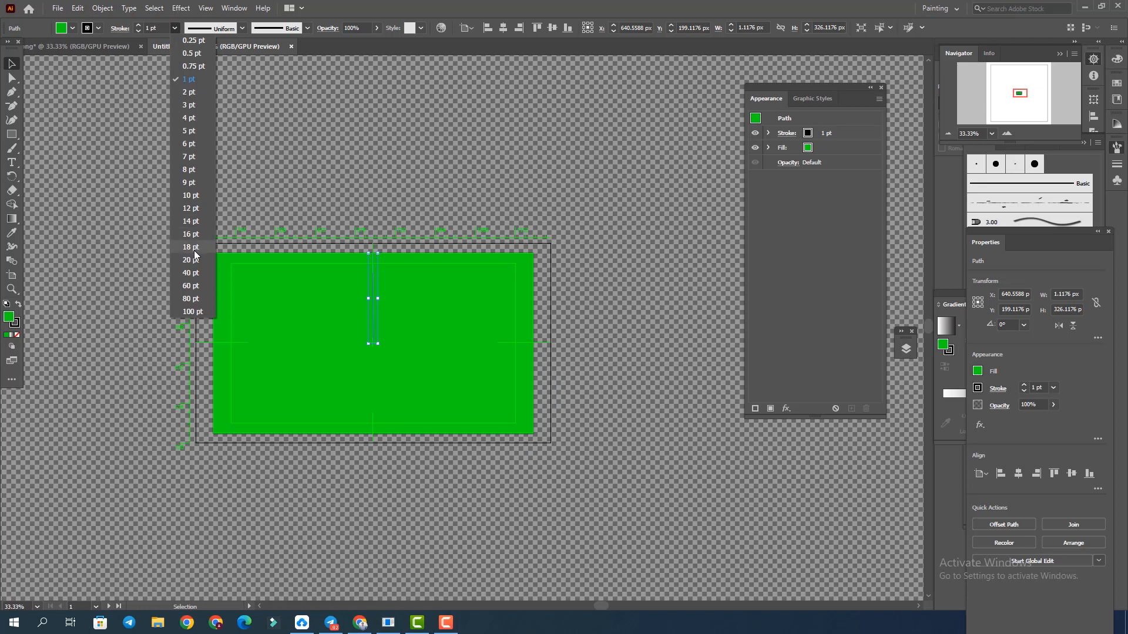
click(192, 286)
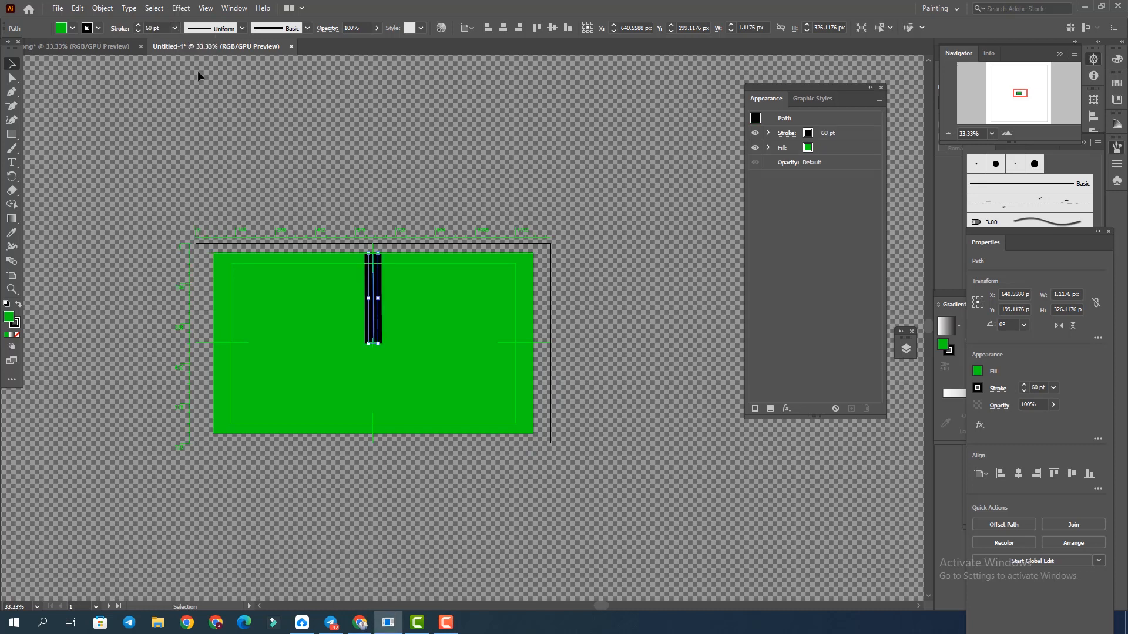
Set the vertical line's stroke weight to 50 pt.
click(174, 29)
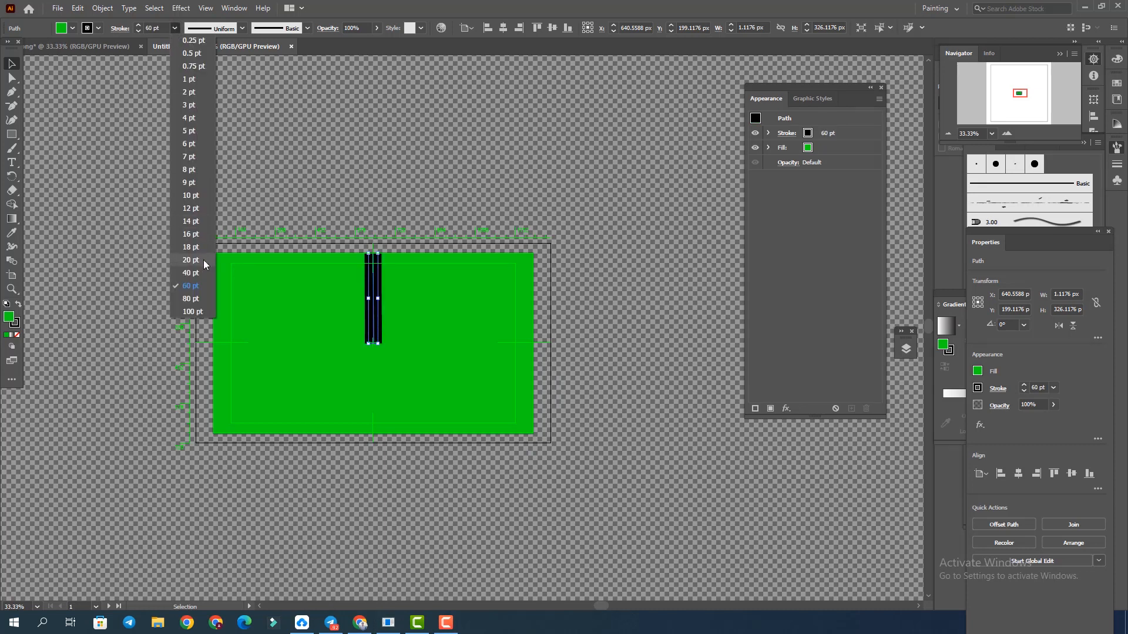
click(151, 28)
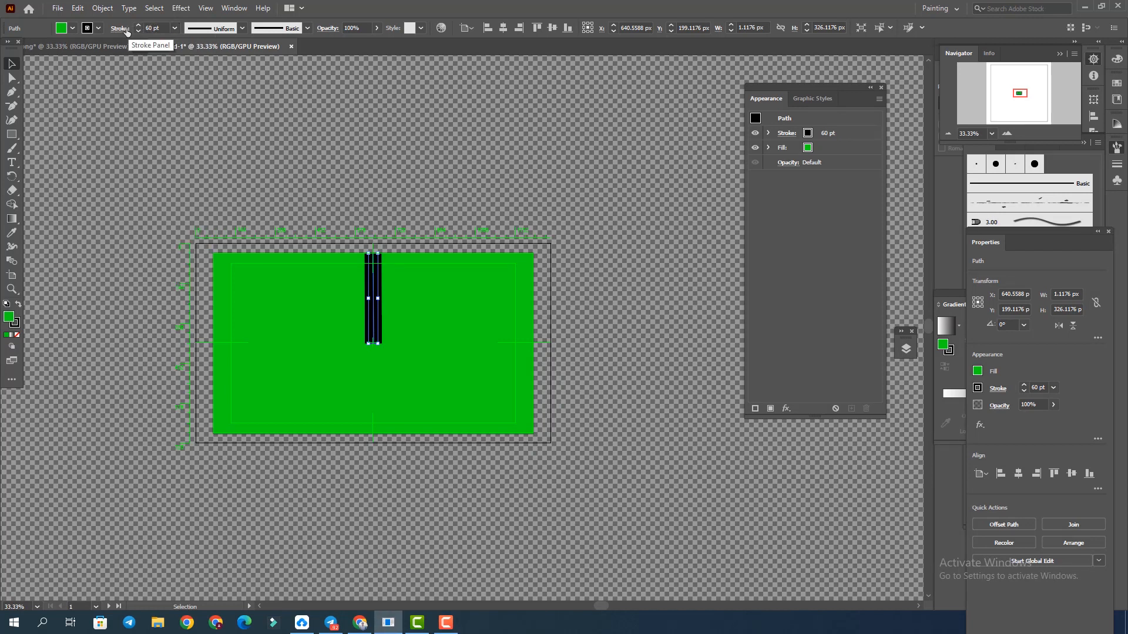
click(175, 29)
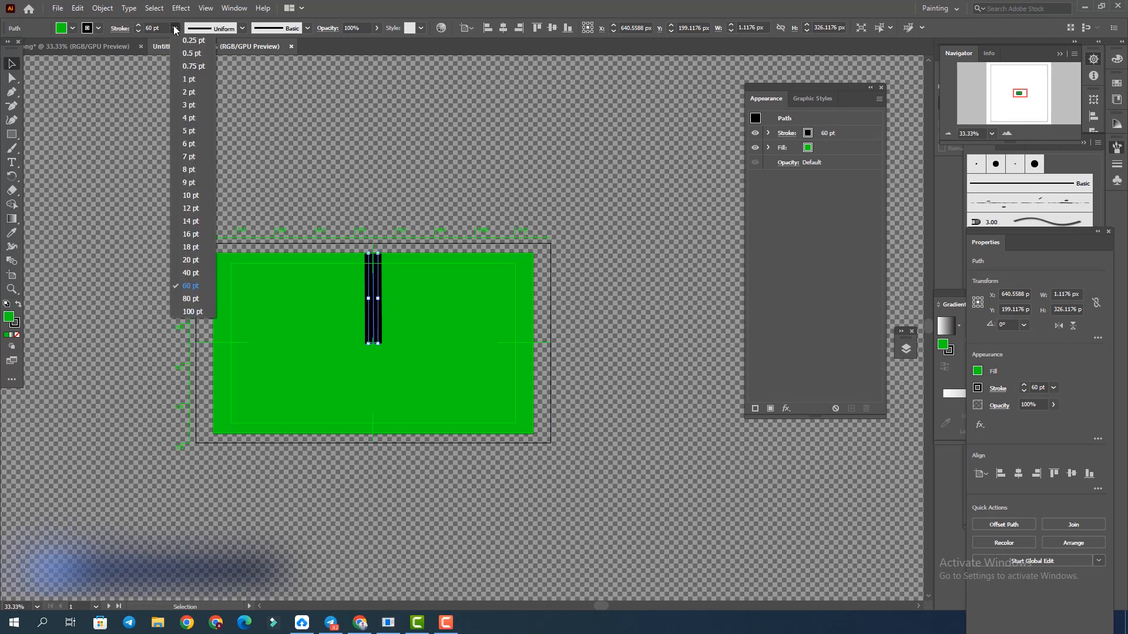
click(154, 26)
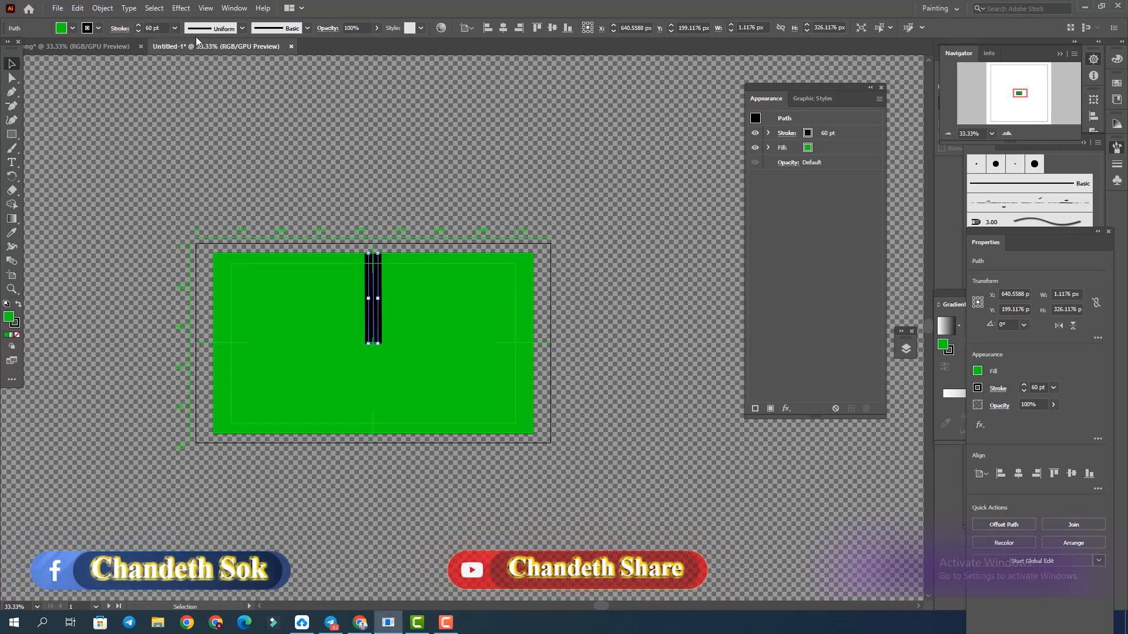
click(174, 28)
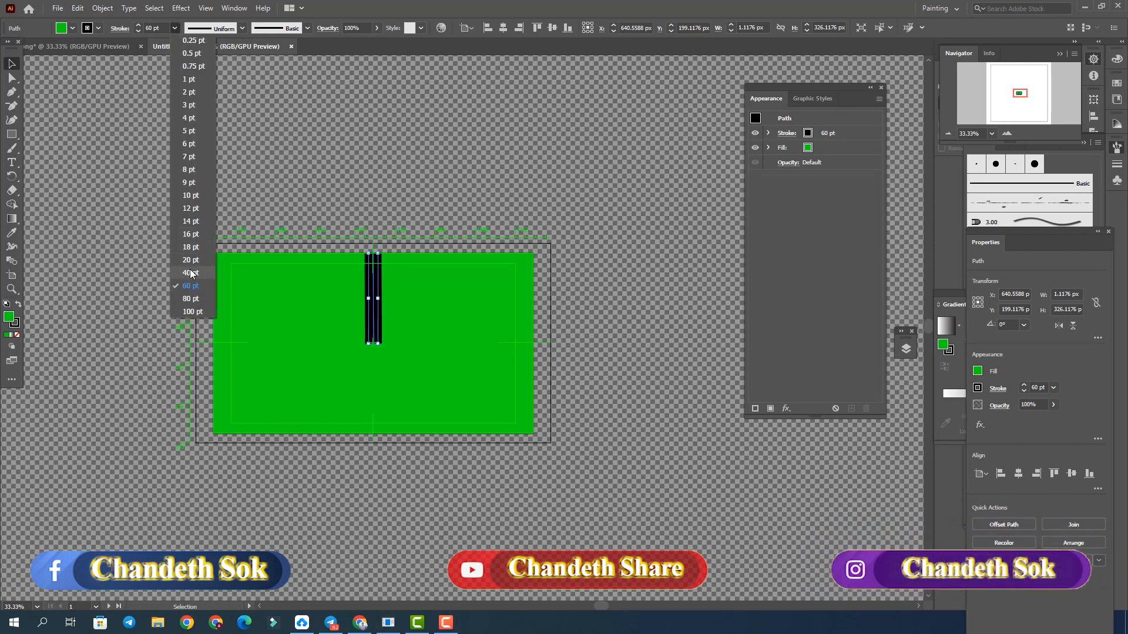
click(163, 26)
click(160, 27)
text(5)
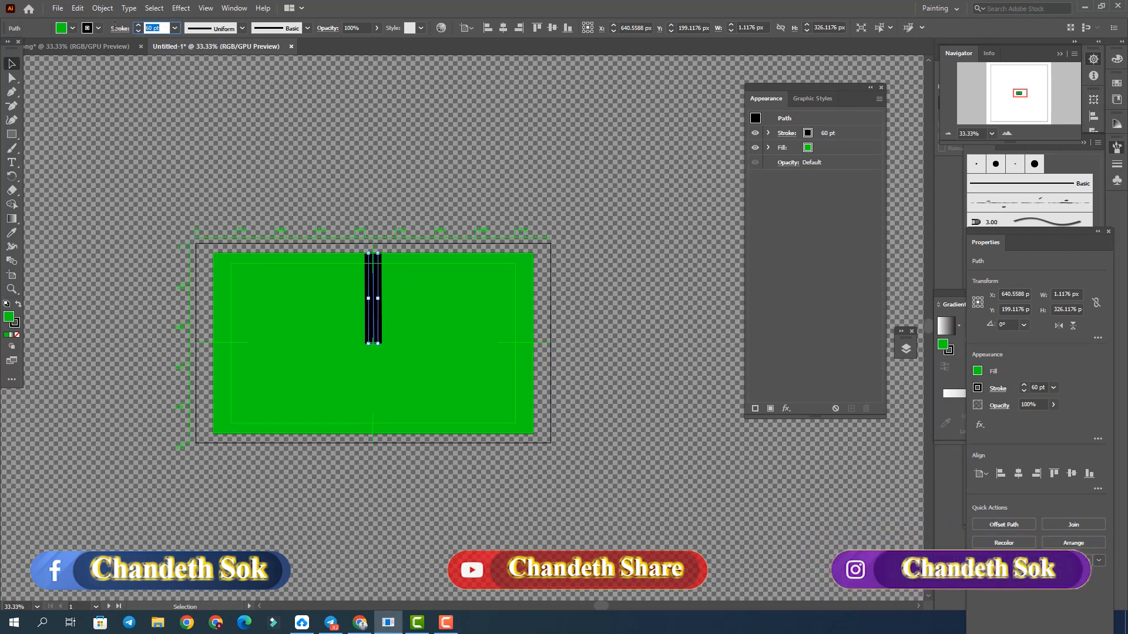
text(0)
key(Return)
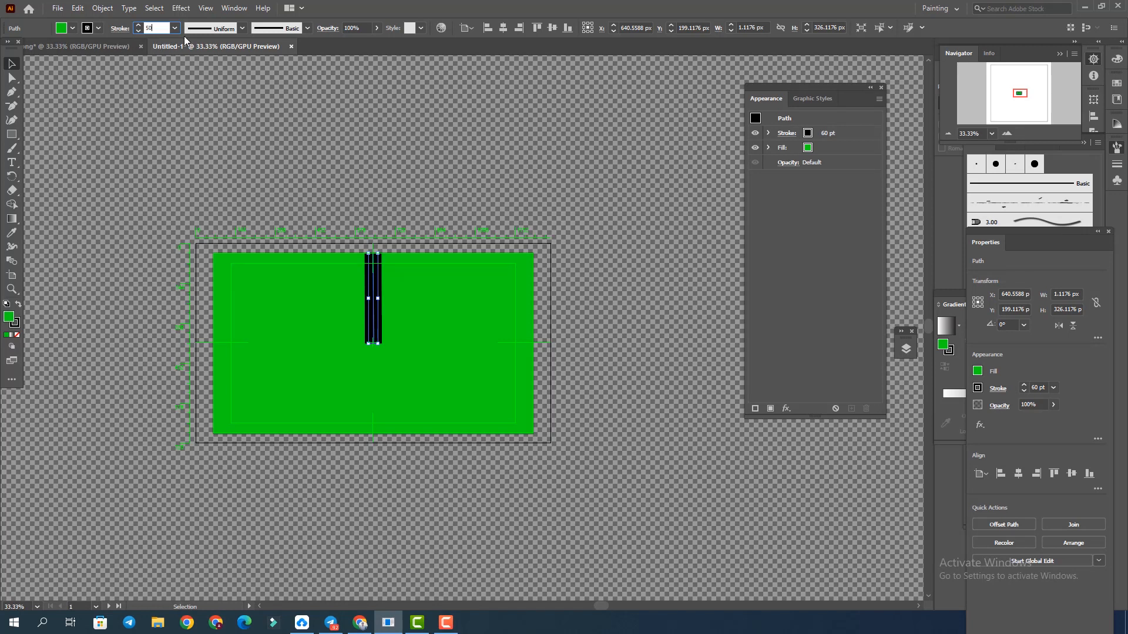
click(459, 154)
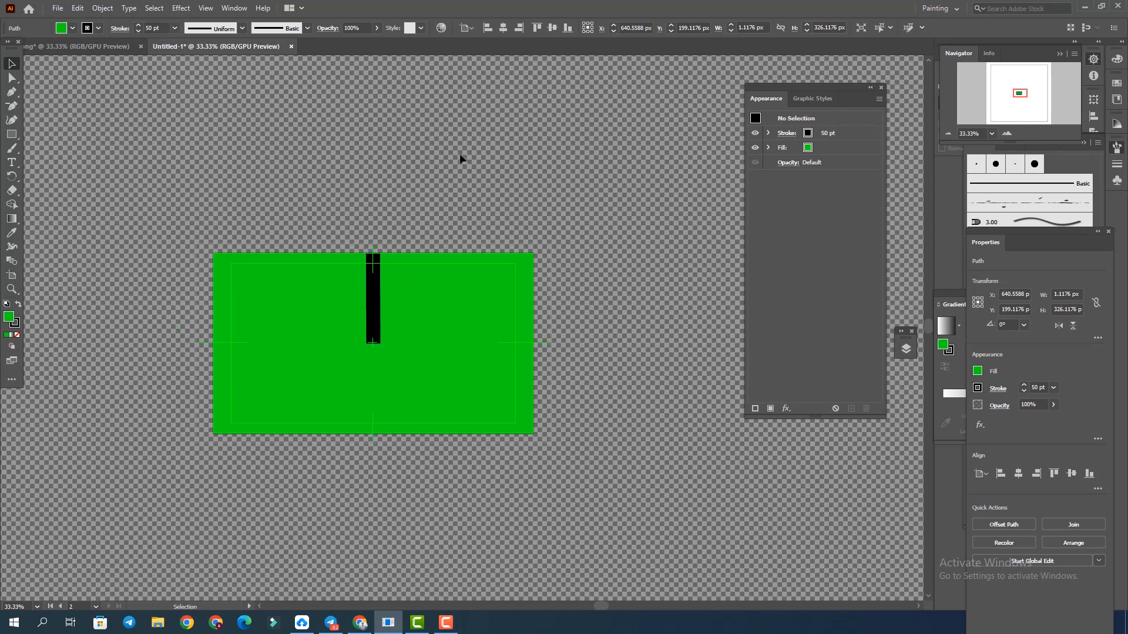
Select the thick vertical line and move the floating Properties panel closer to the artwork.
click(376, 311)
click(377, 312)
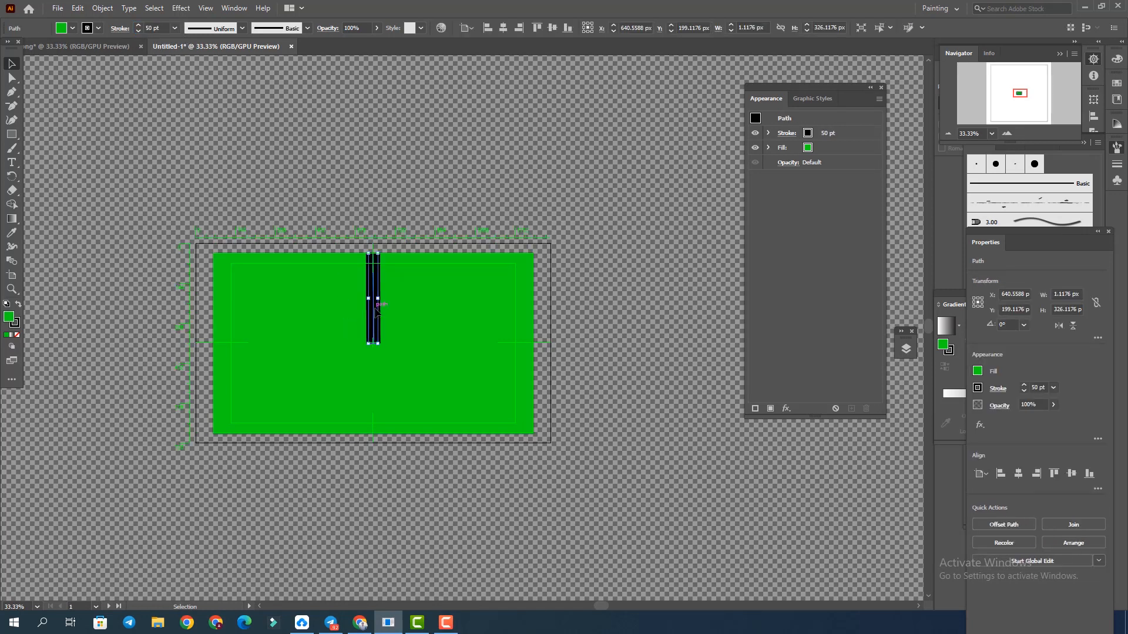
click(234, 8)
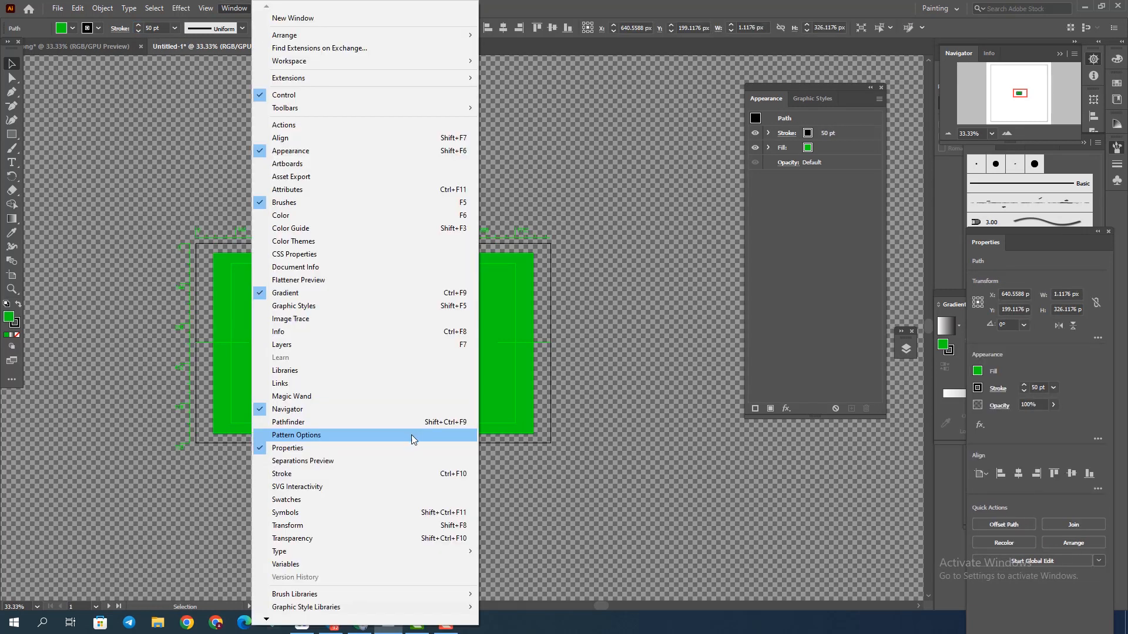
click(325, 449)
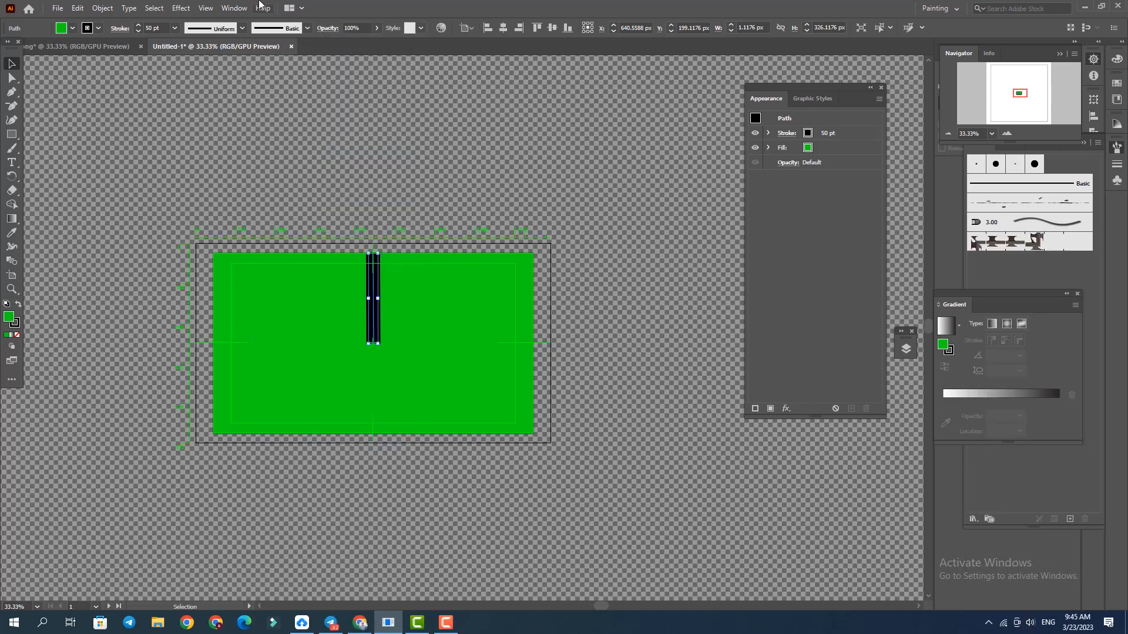
click(230, 7)
click(326, 451)
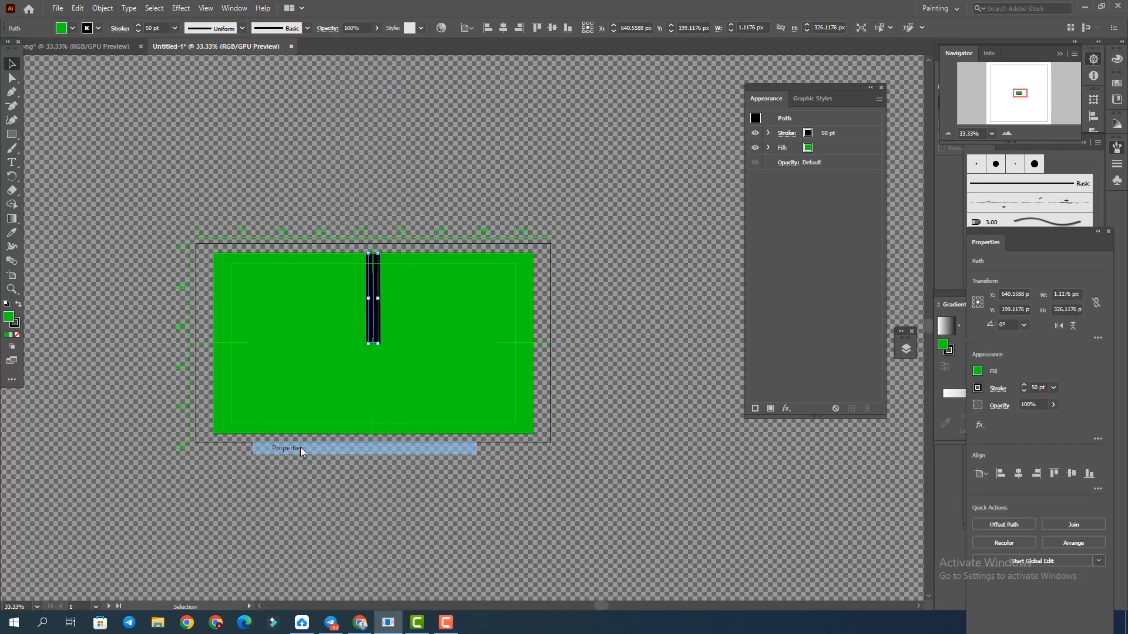
drag(1040, 240, 812, 73)
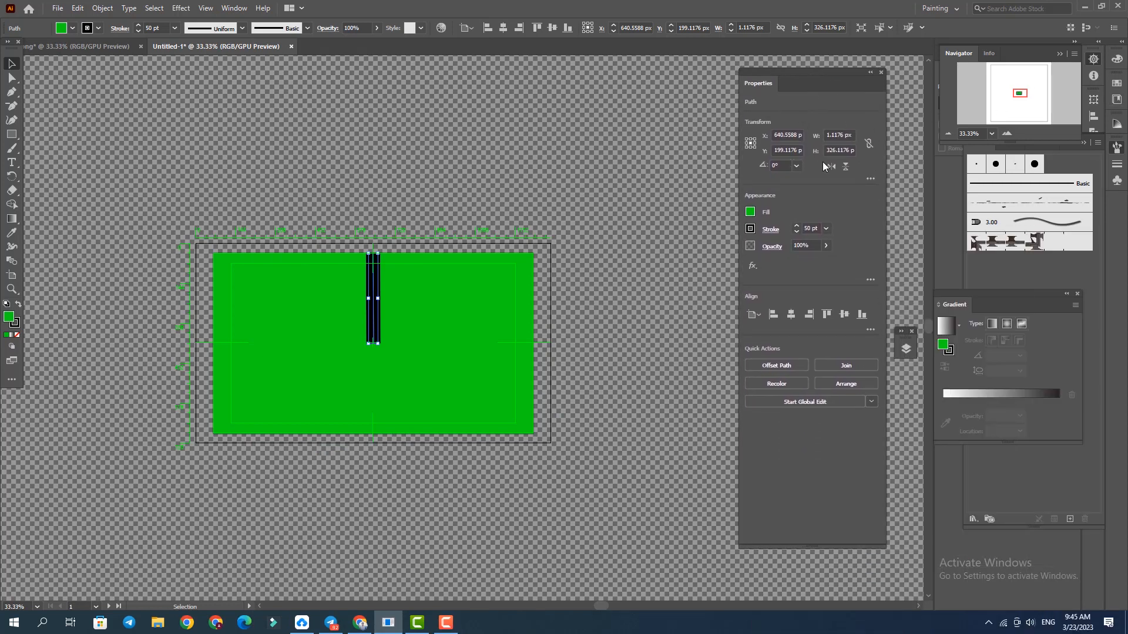
Remove the line's fill and apply the triangular width profile to its stroke, flipped along so it narrows toward the rectangle's centre.
click(750, 215)
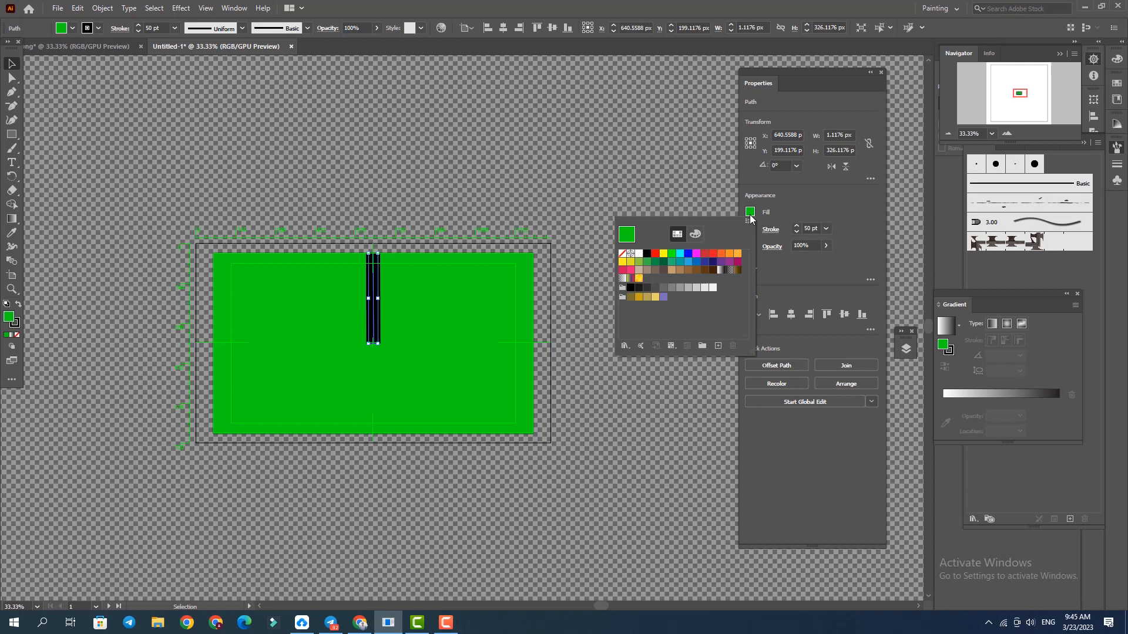
click(623, 254)
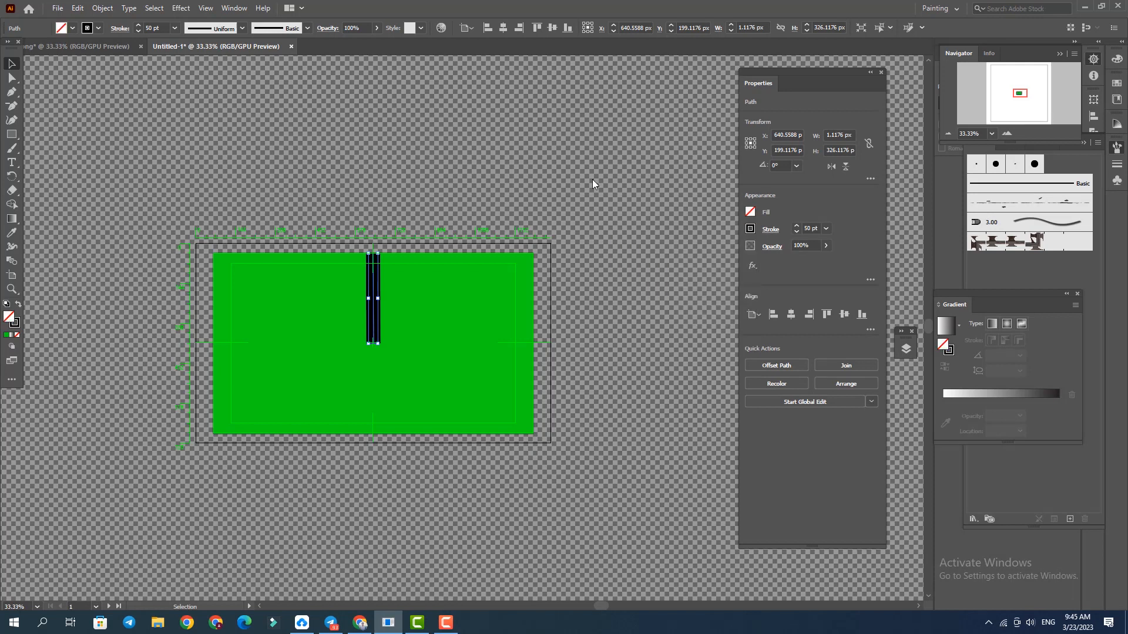
click(771, 230)
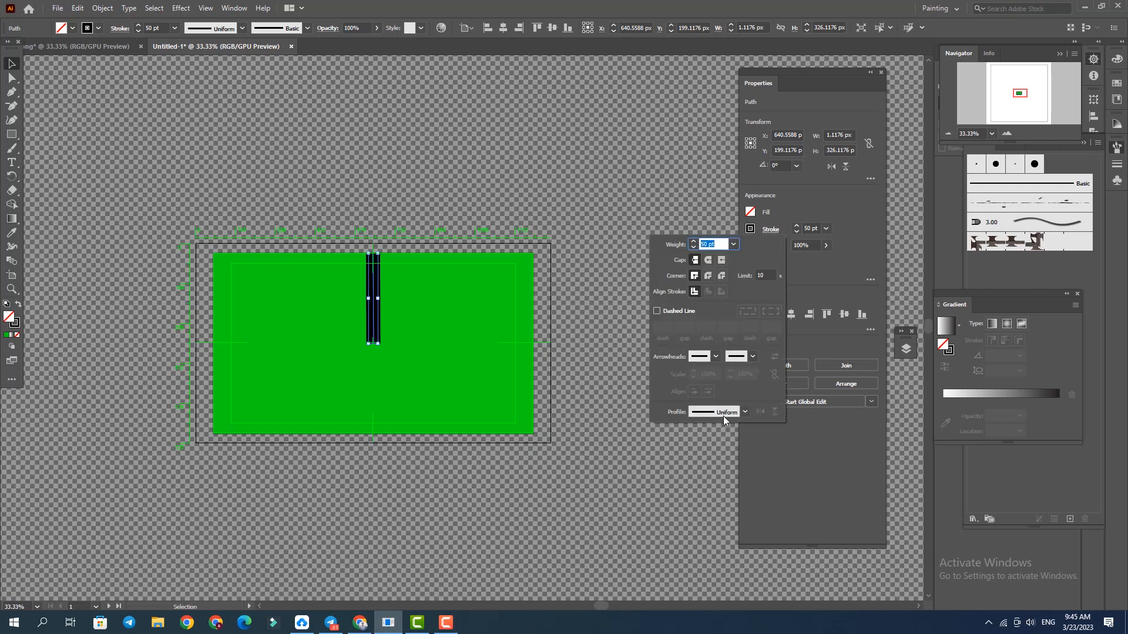
click(744, 413)
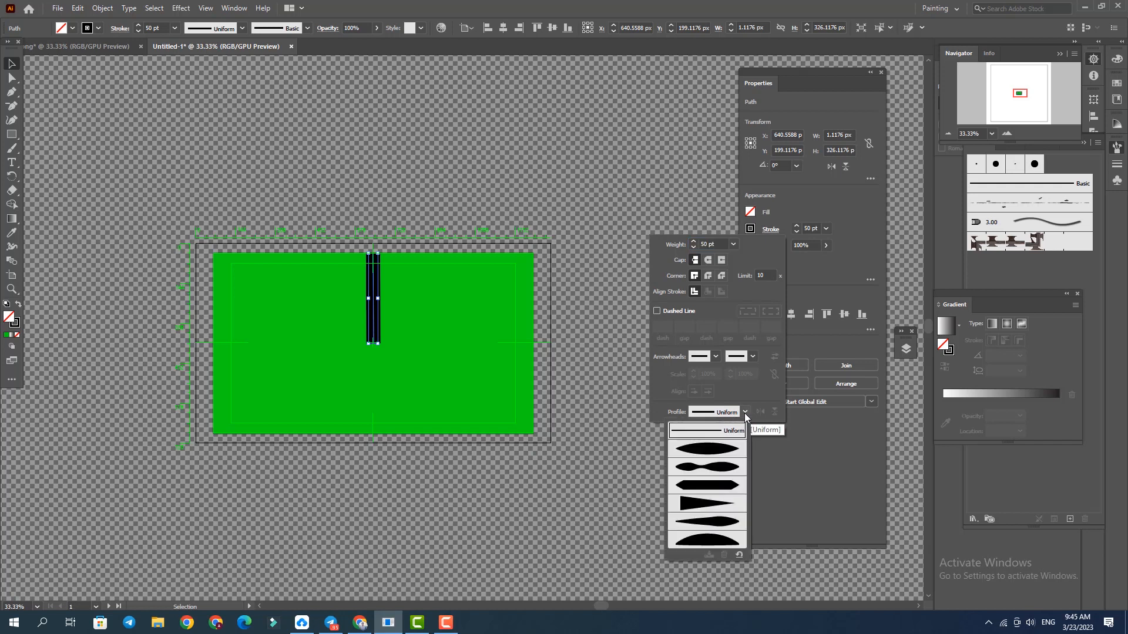
click(714, 509)
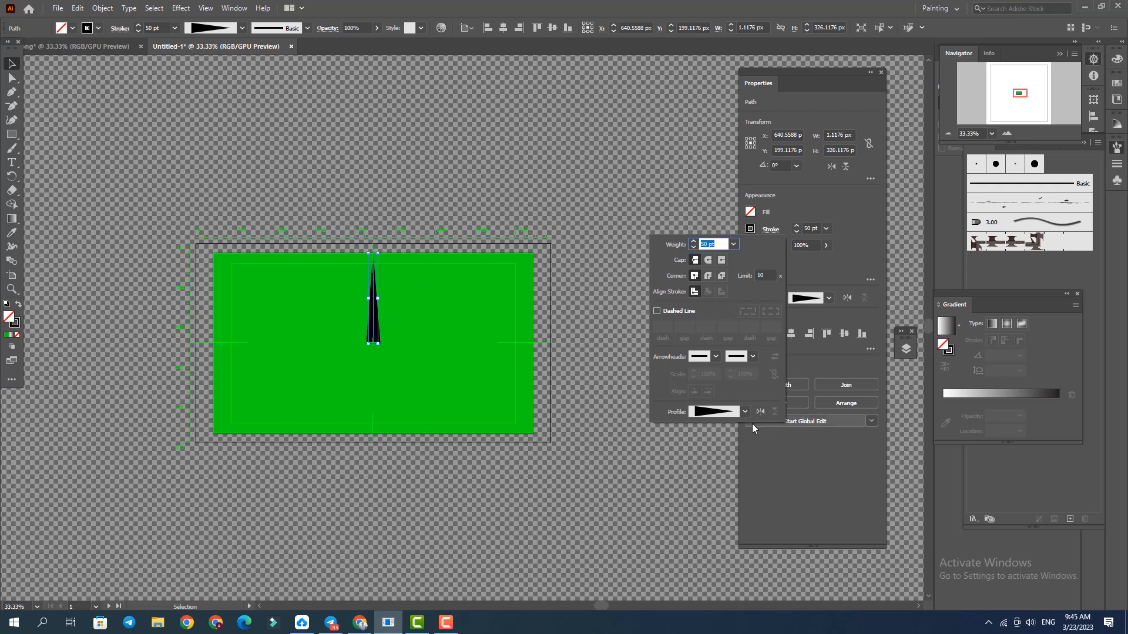
click(763, 412)
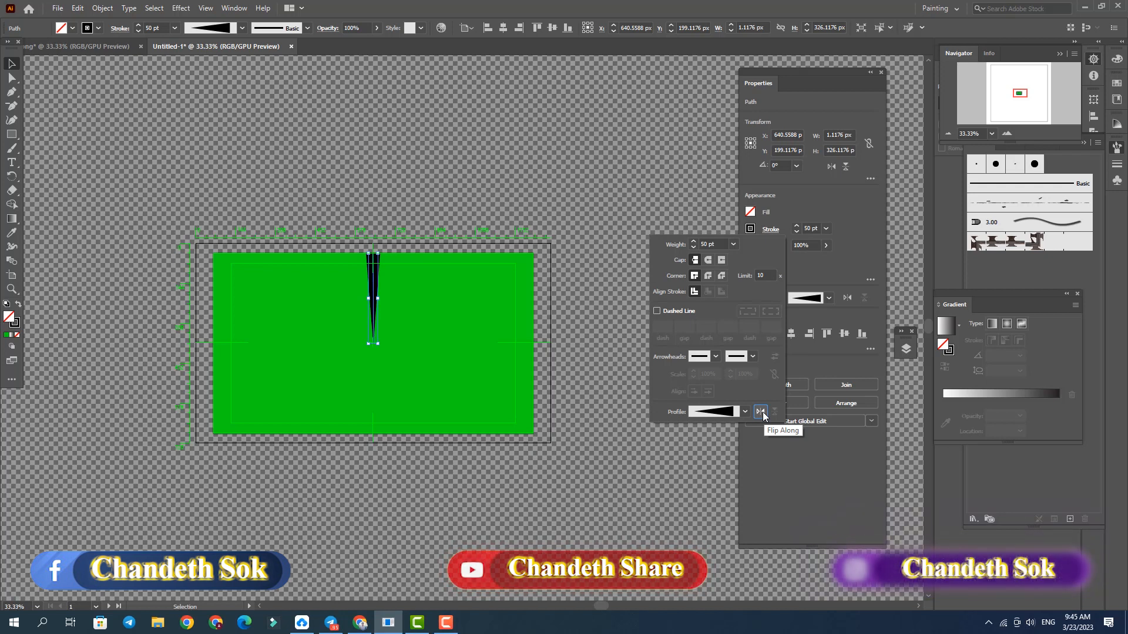
click(584, 314)
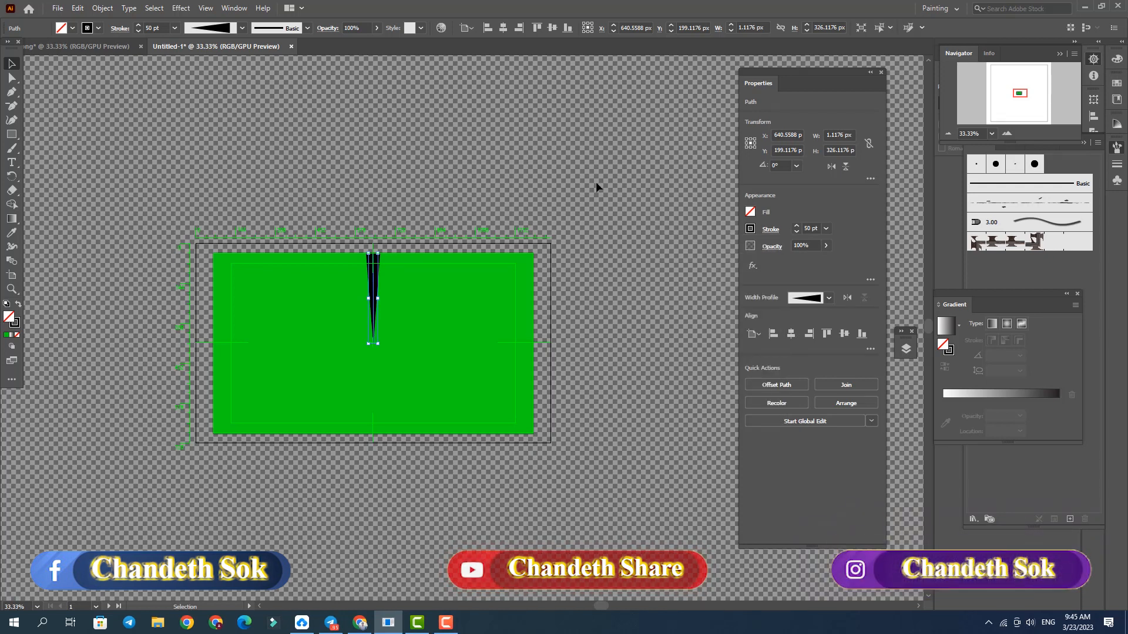
Move the floating Properties panel over the docked panels to uncover the Appearance panel.
drag(784, 70, 802, 139)
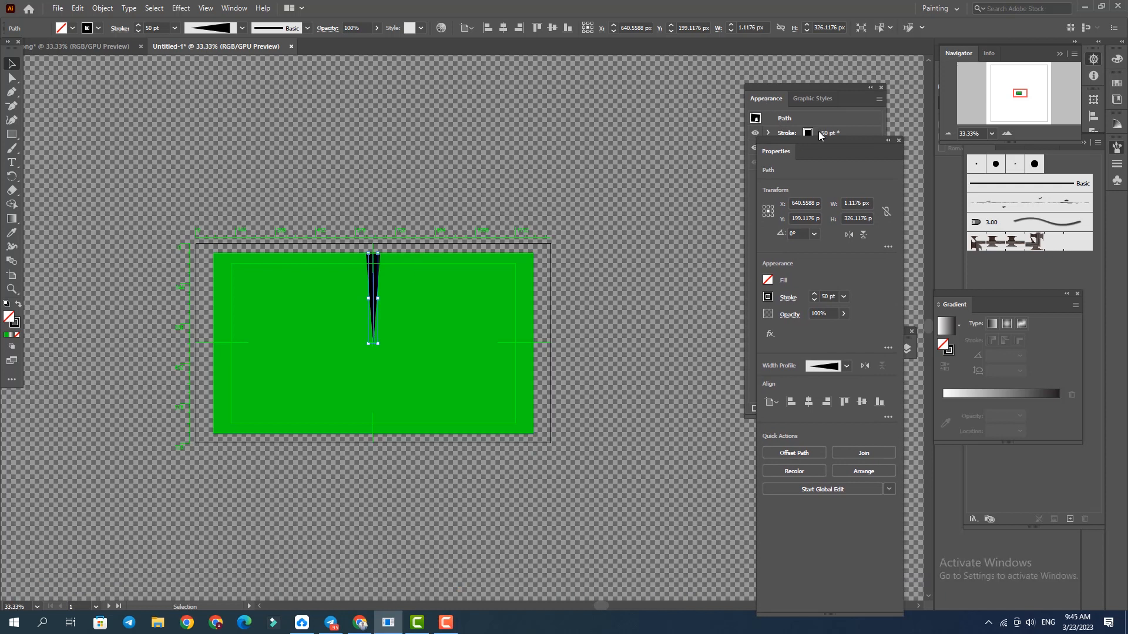
drag(814, 144, 1014, 65)
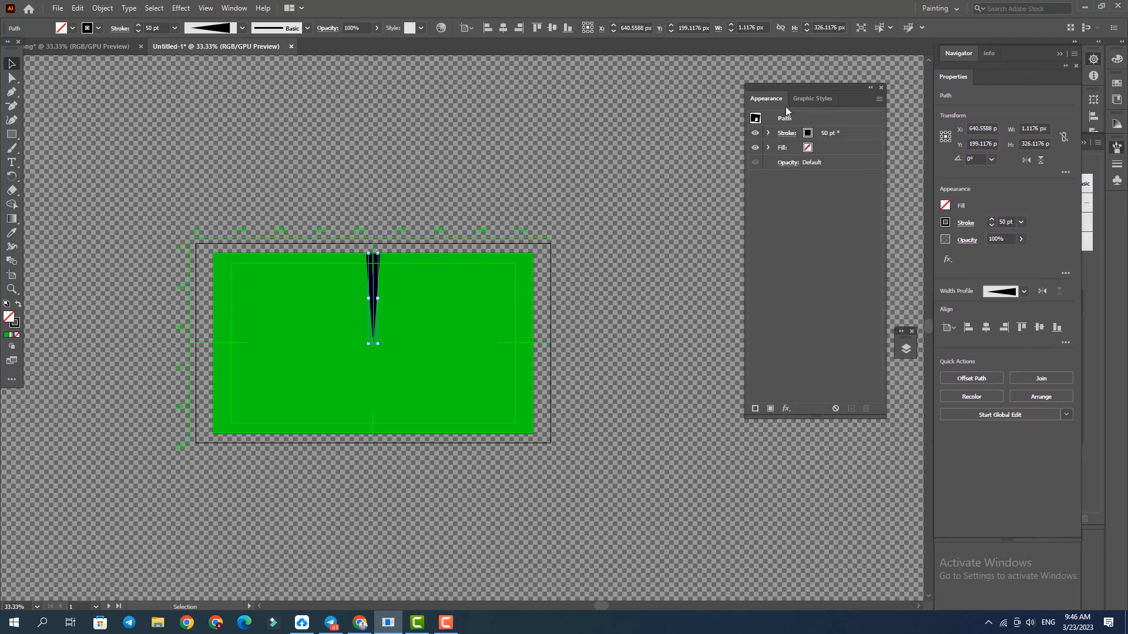
click(233, 8)
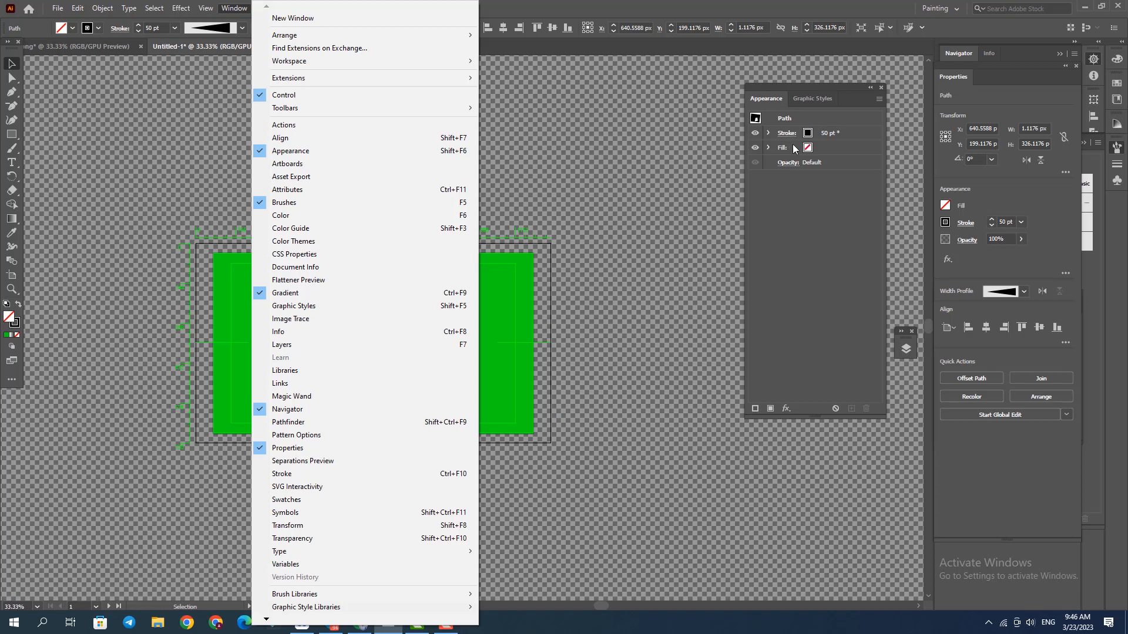
click(598, 7)
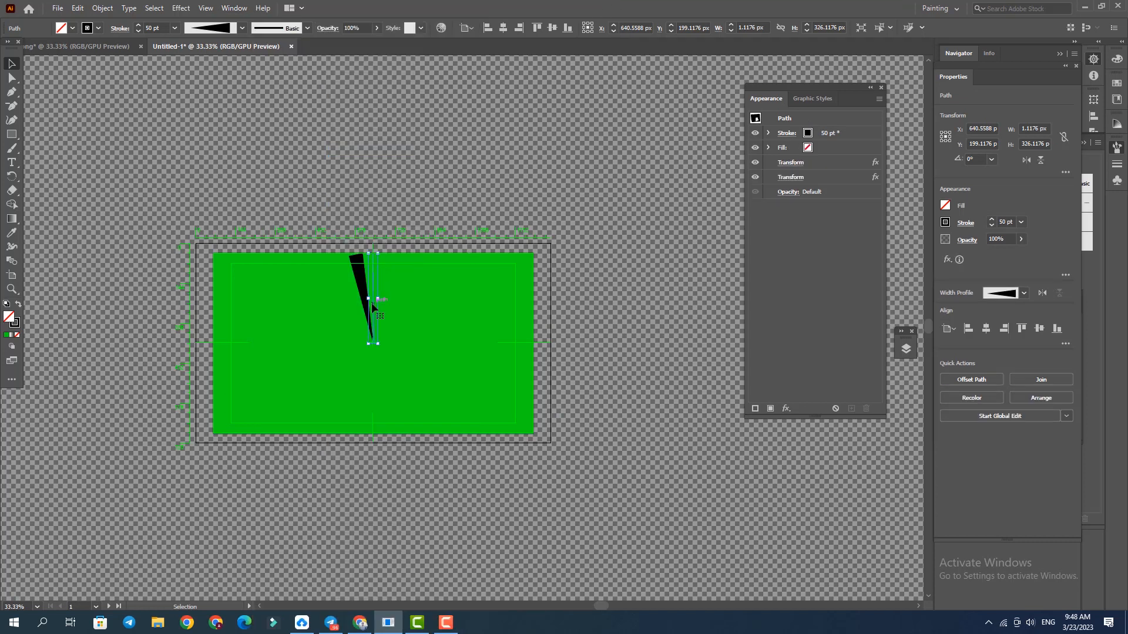
Undo the two Transform effects applied to the tapered ray.
key(ctrl+z)
key(ctrl+z)
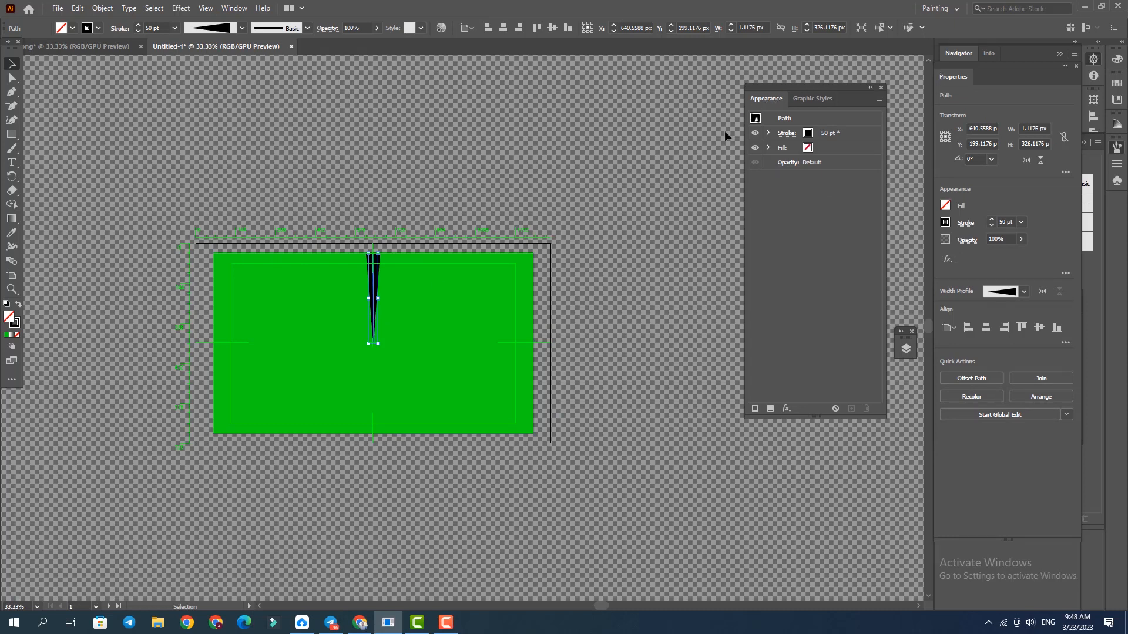
Try a Transform effect on the ray with an 11° rotation about its bottom centre and 30 copies, and undo it.
click(786, 411)
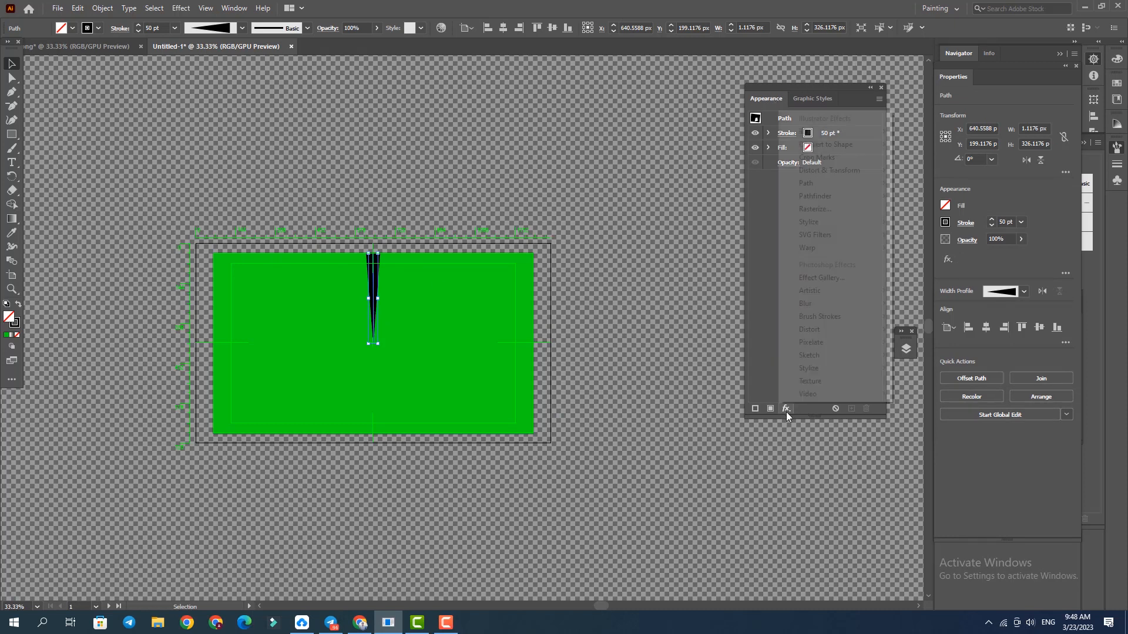
mouse_move(845, 171)
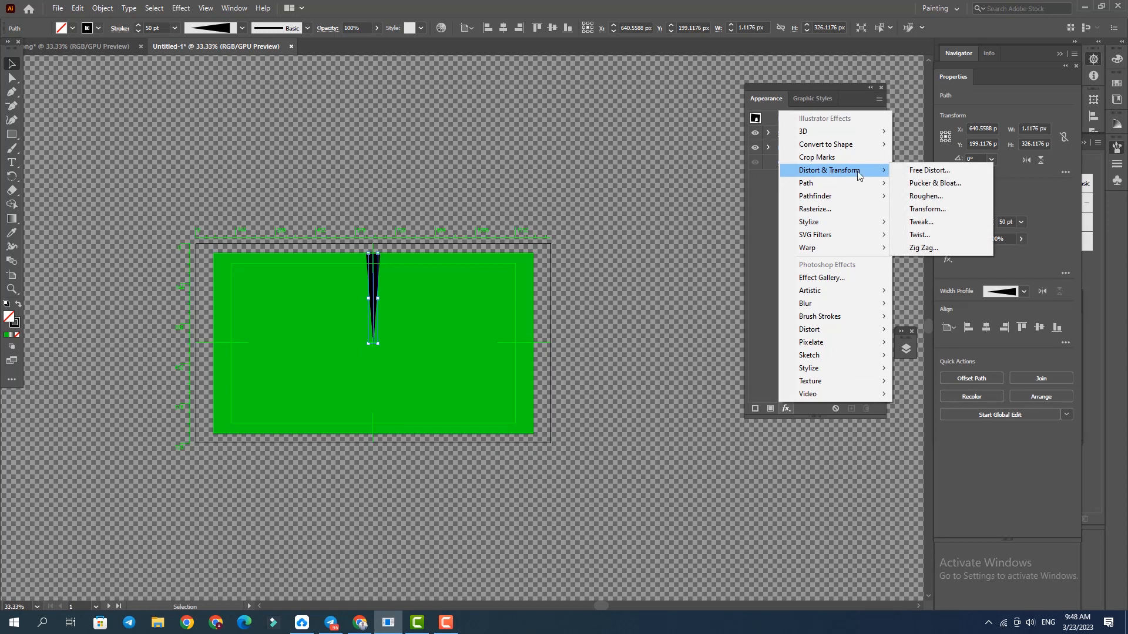
click(937, 215)
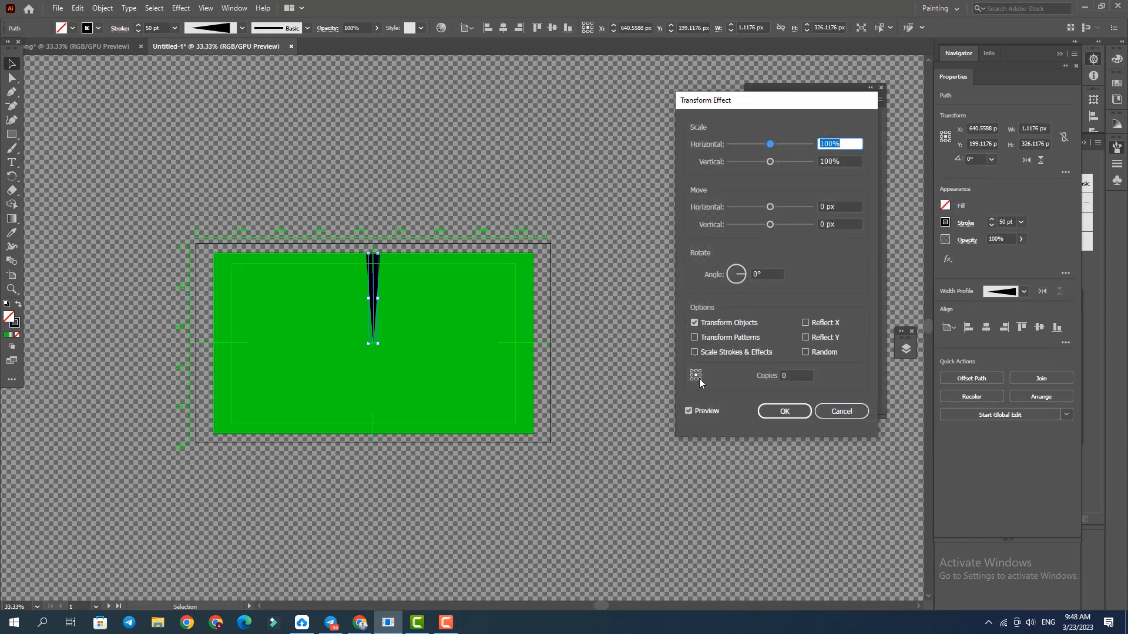
click(763, 275)
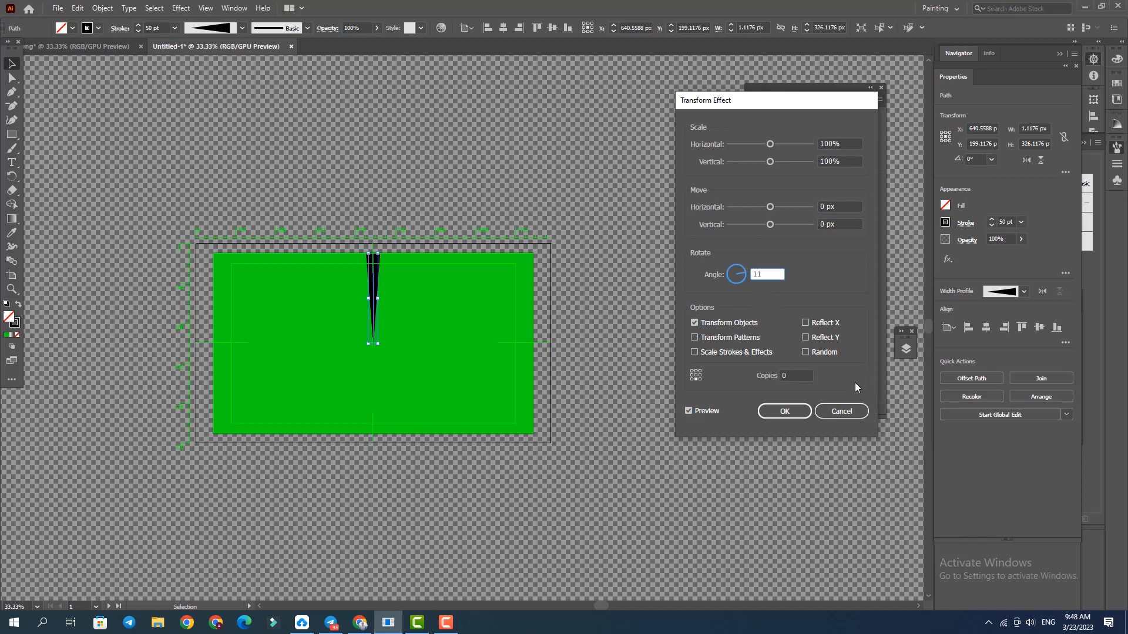
click(789, 373)
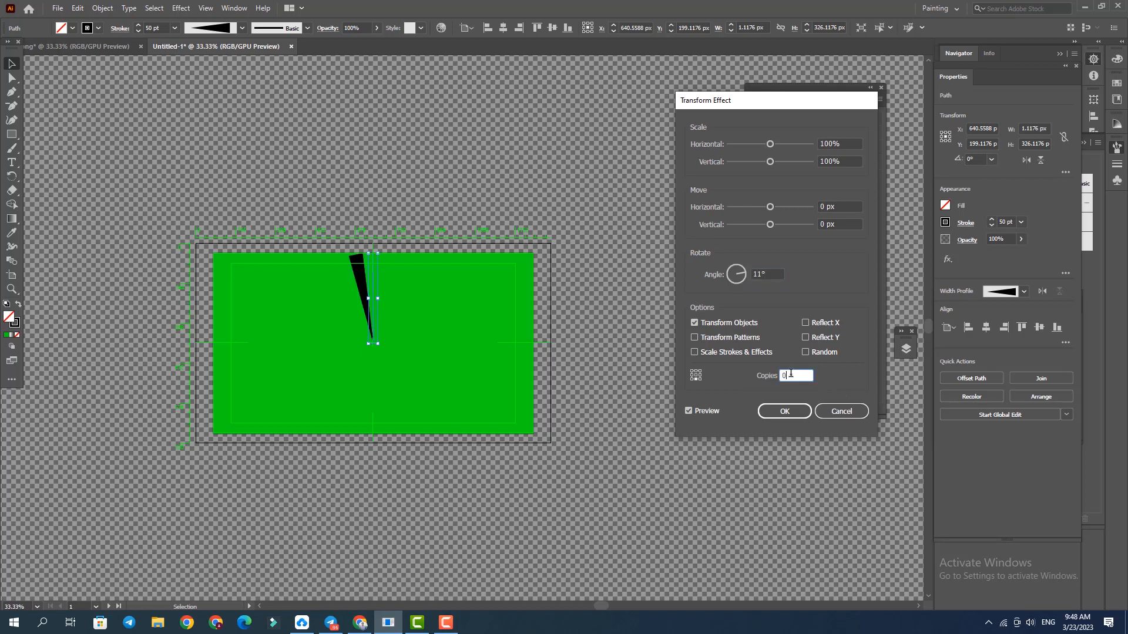
drag(792, 373, 766, 376)
click(801, 414)
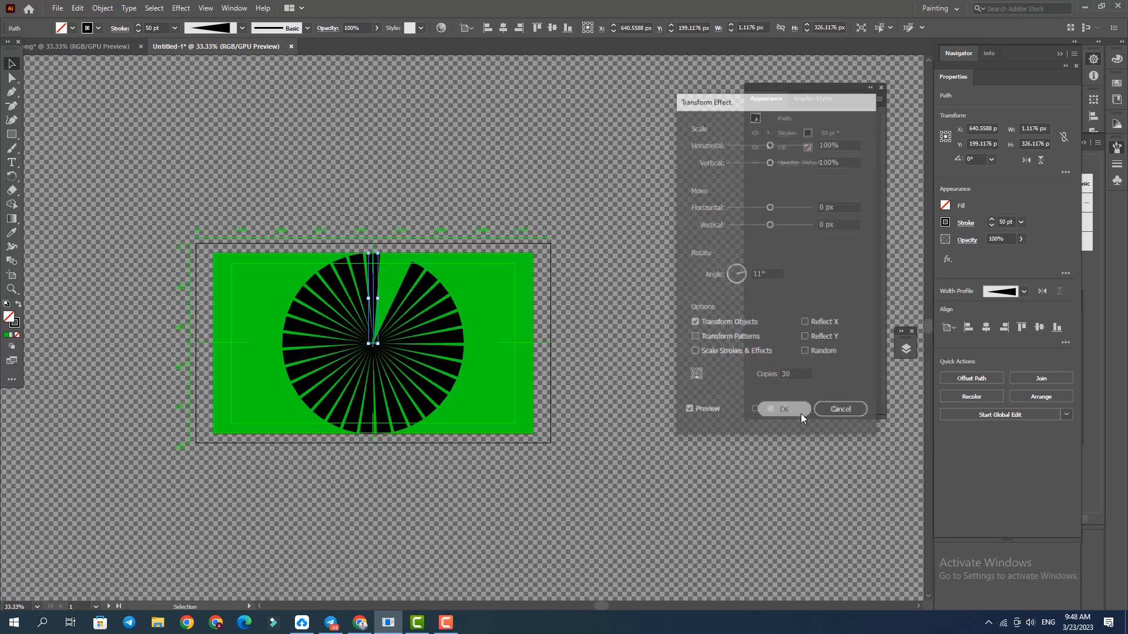
key(ctrl+z)
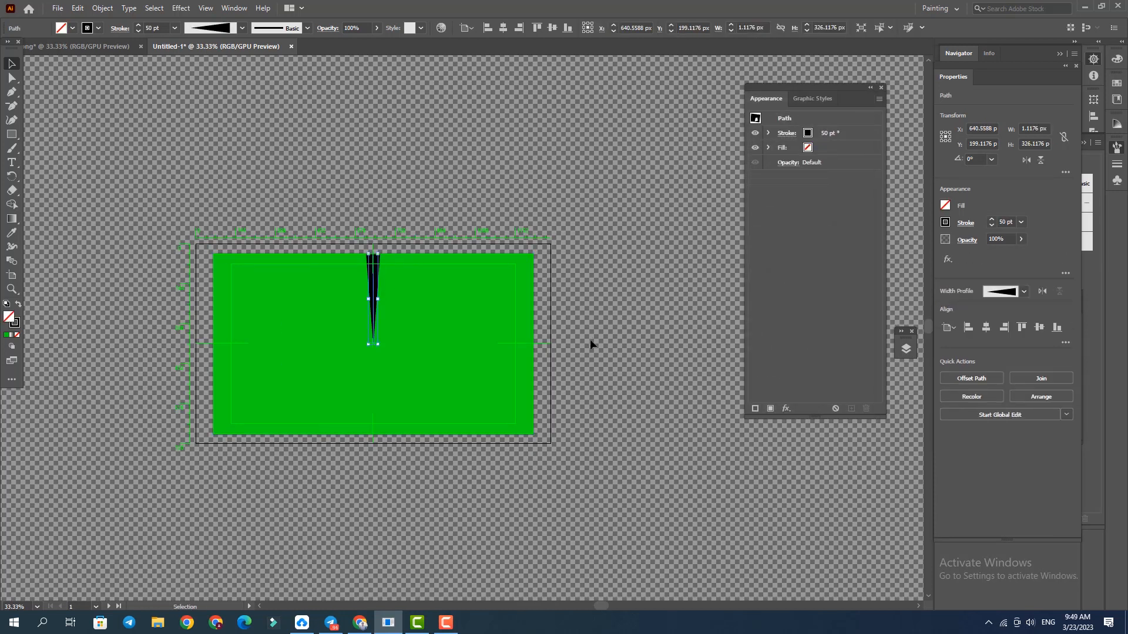
Apply a Transform effect to the tapered ray with a 12° rotation about its bottom centre and 30 copies.
click(531, 247)
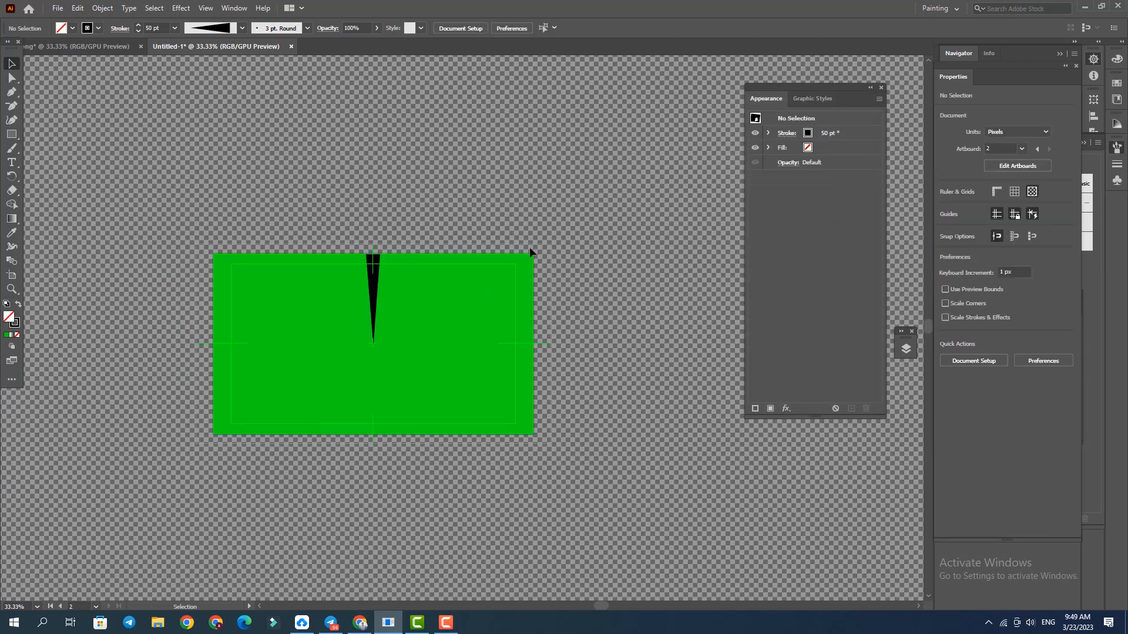
click(375, 292)
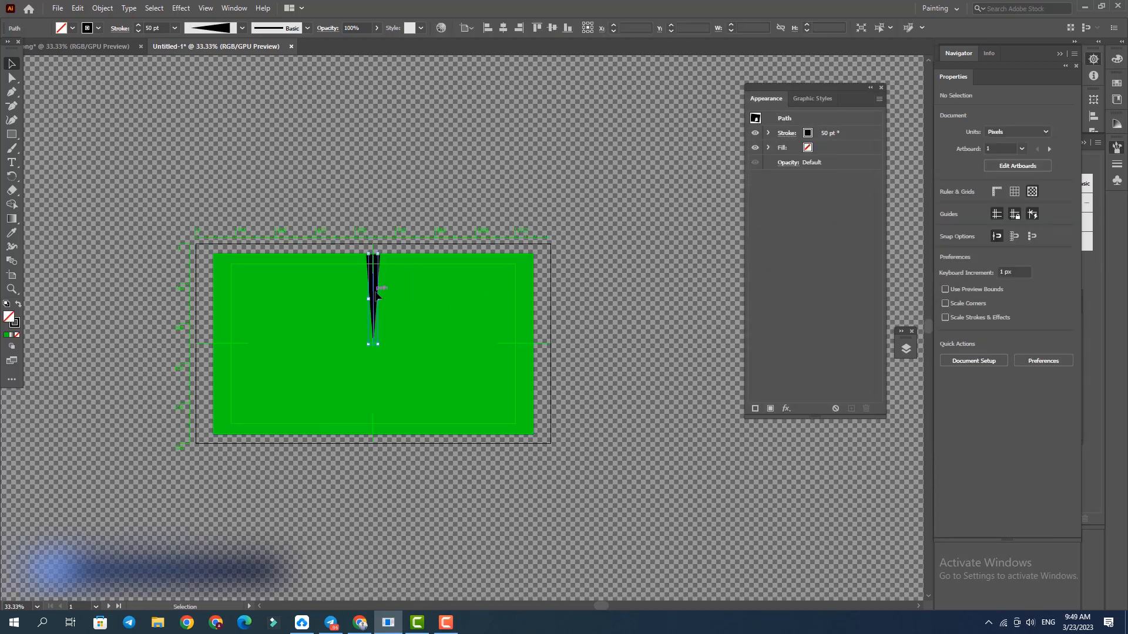
click(787, 410)
mouse_move(828, 170)
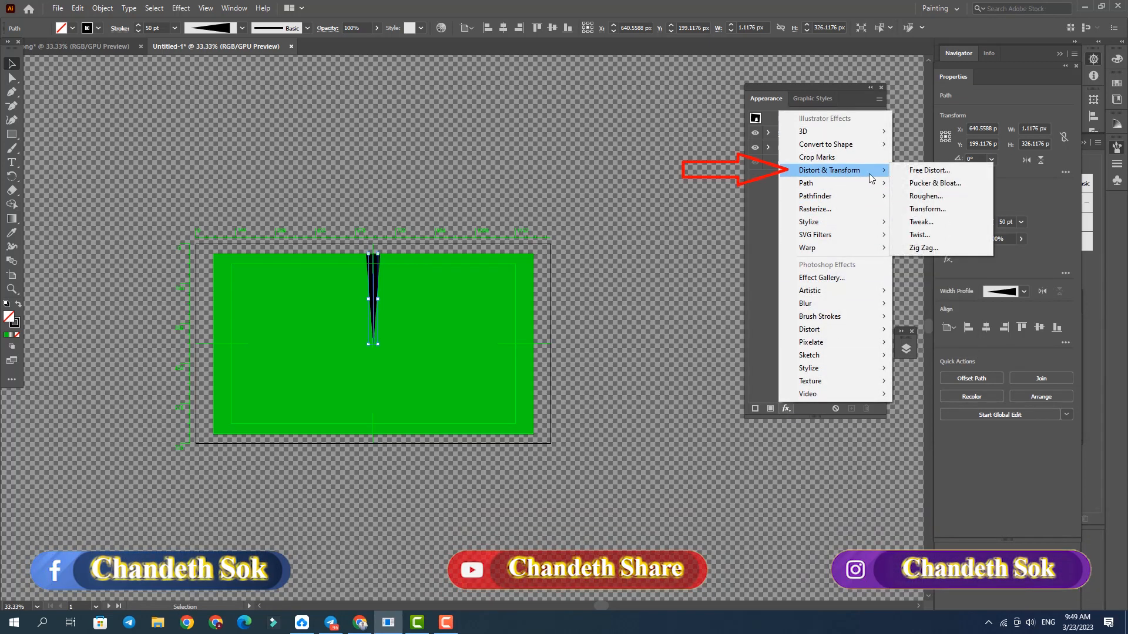
click(927, 209)
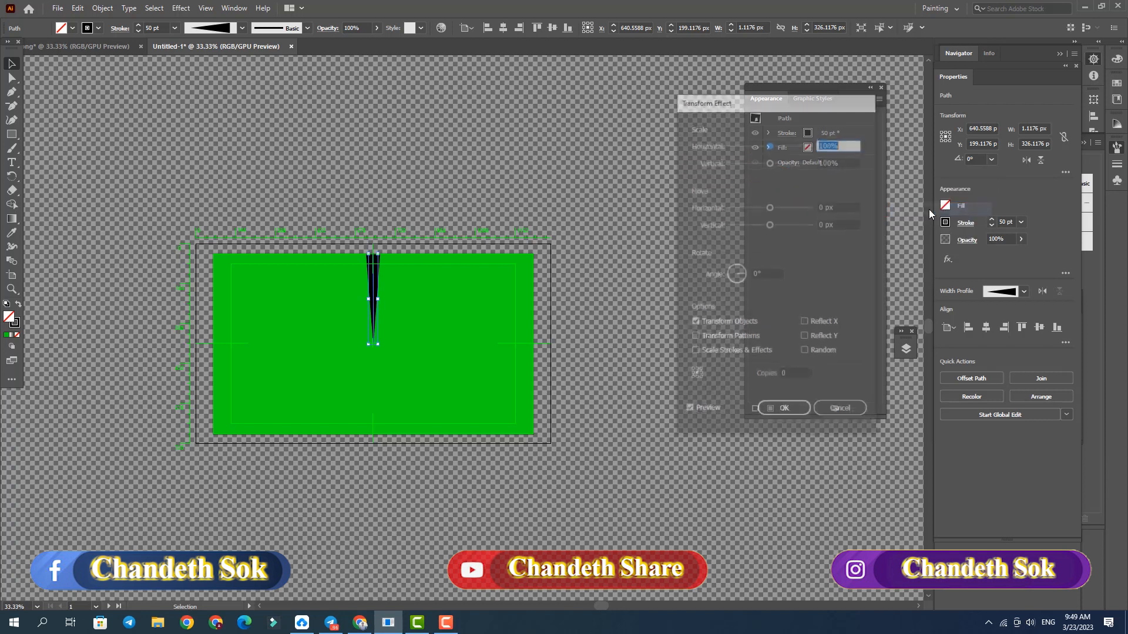
click(754, 274)
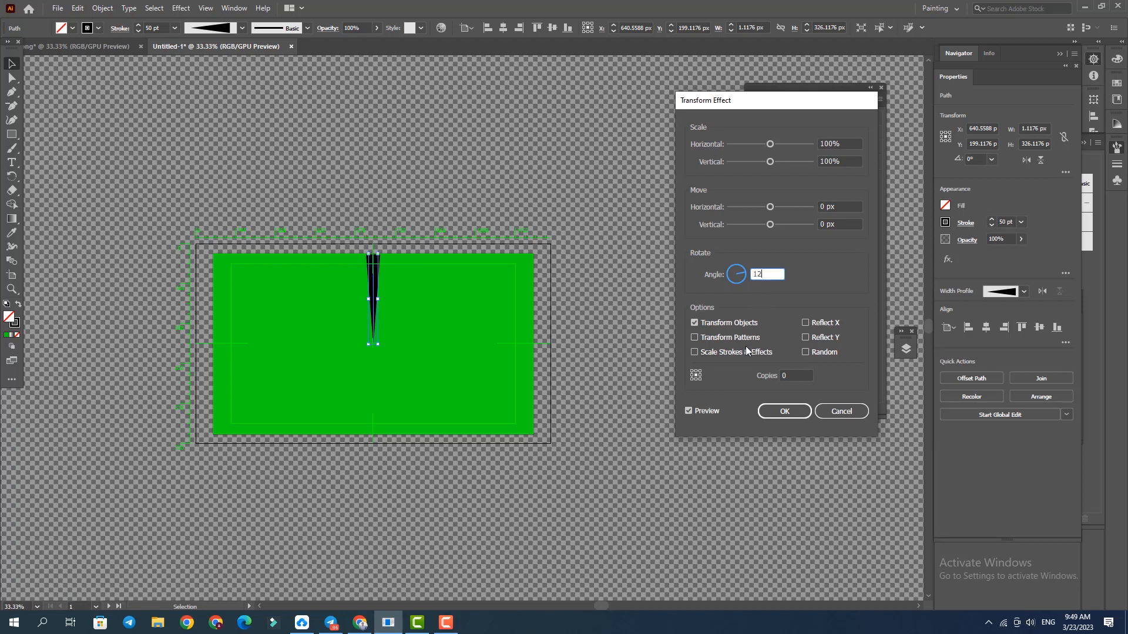
click(794, 377)
drag(801, 376, 759, 377)
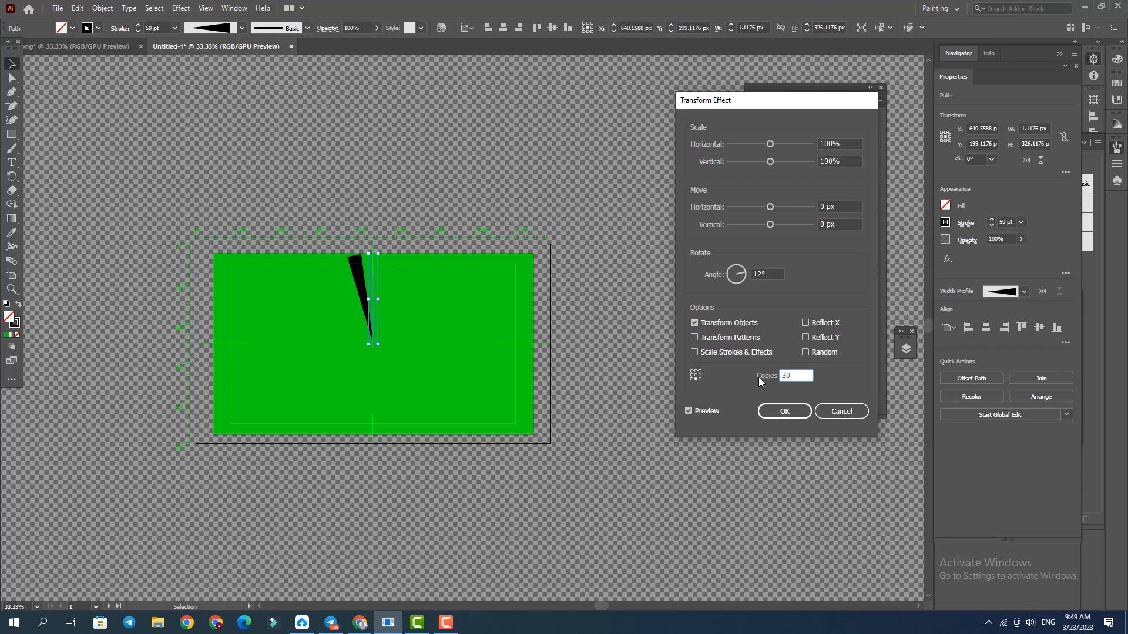
text(30)
click(794, 415)
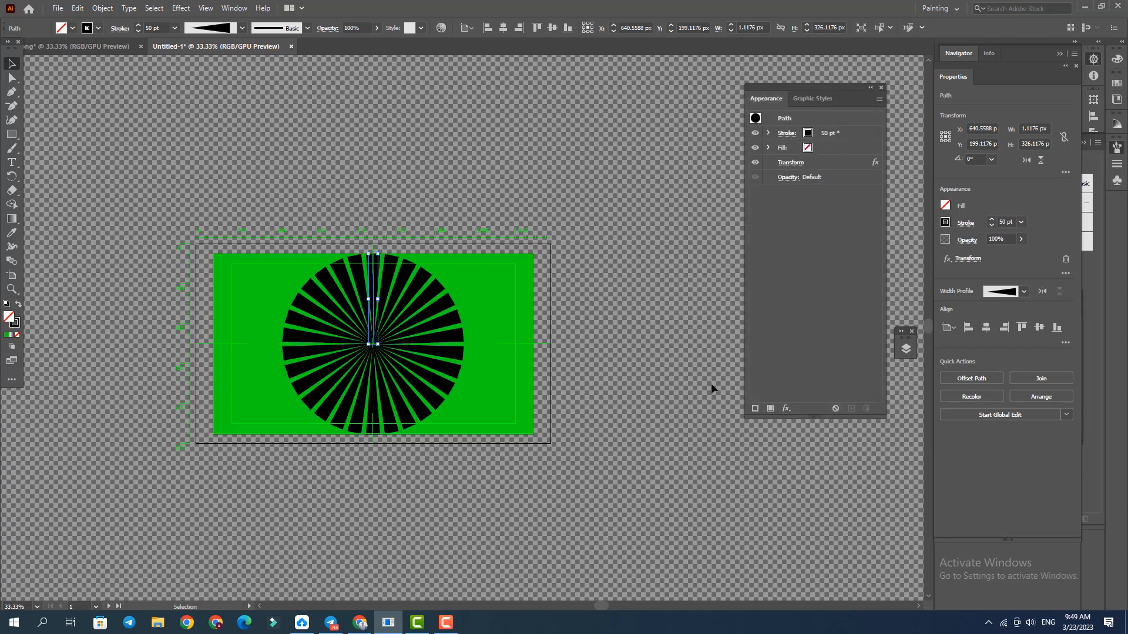
Lengthen the vertical source ray upward to about 663 px high so the burst reaches the green rectangle's corners.
click(604, 262)
click(395, 343)
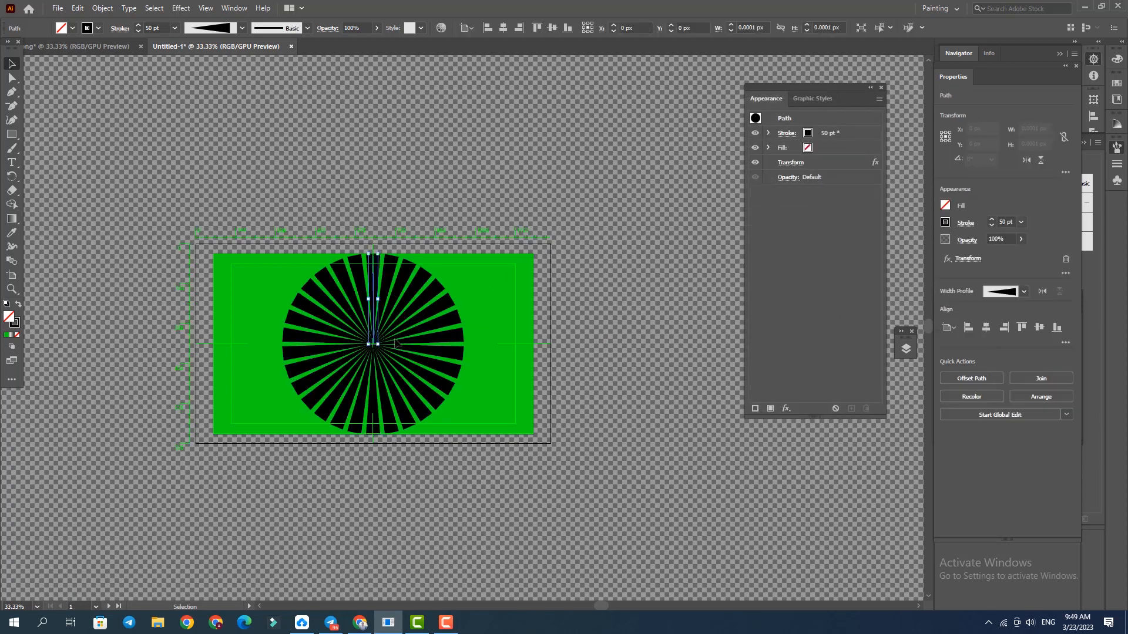
drag(372, 253, 383, 169)
click(572, 175)
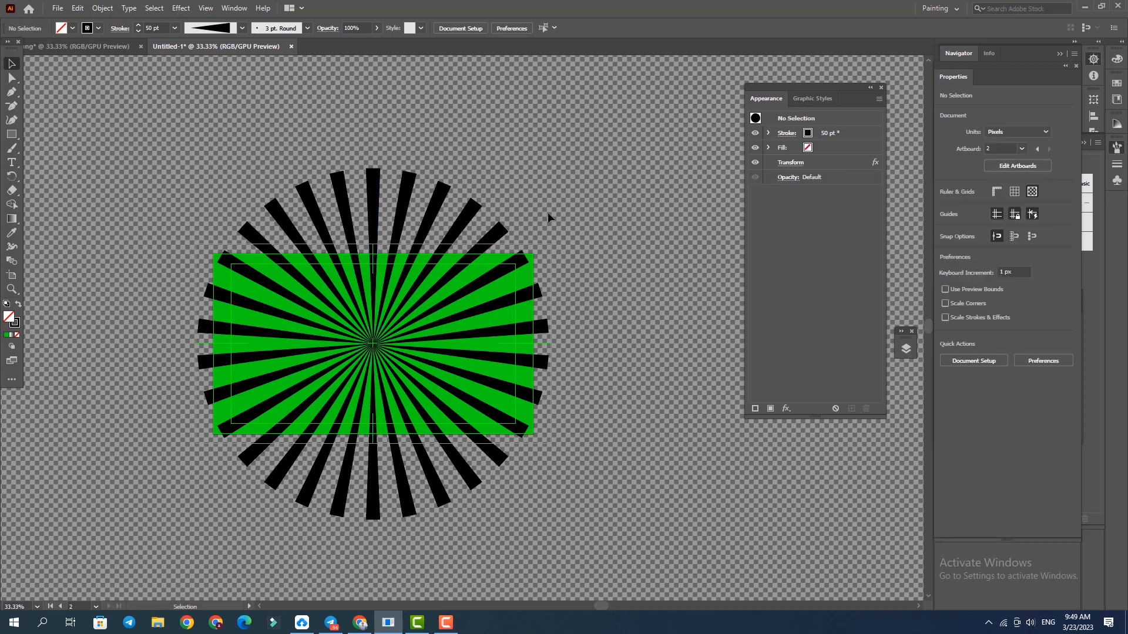
click(377, 173)
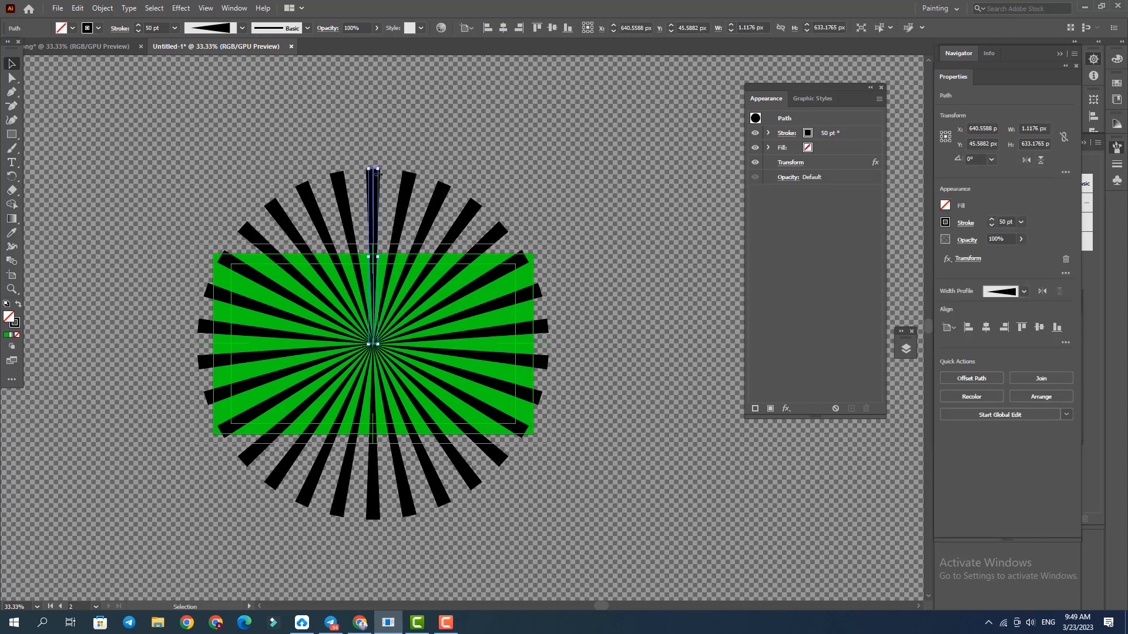
drag(377, 170, 382, 143)
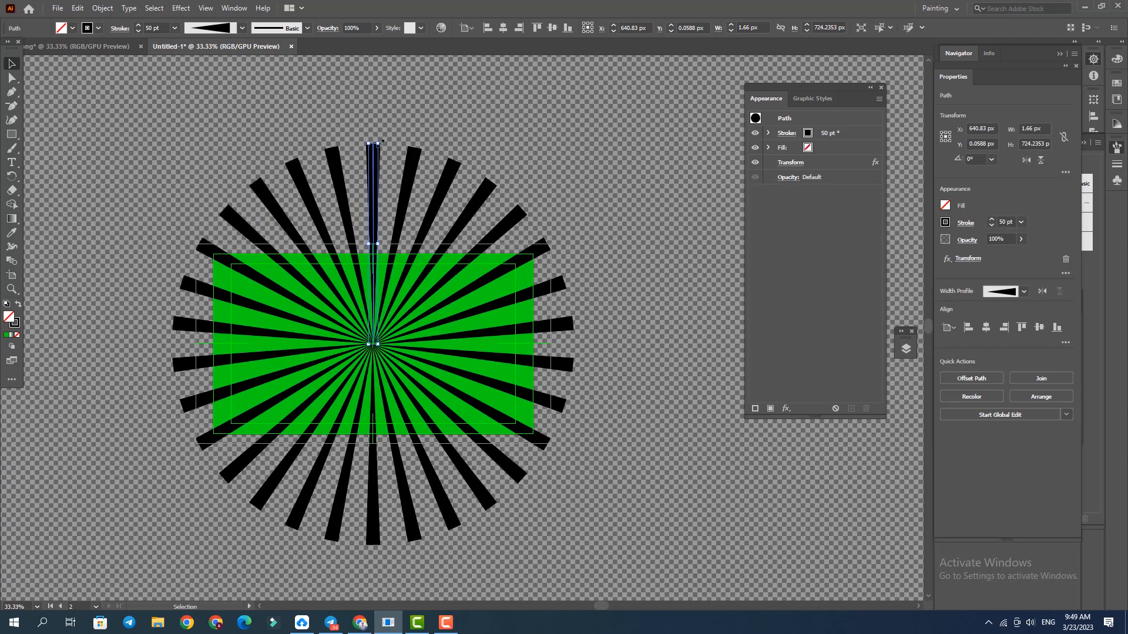
drag(382, 141, 378, 161)
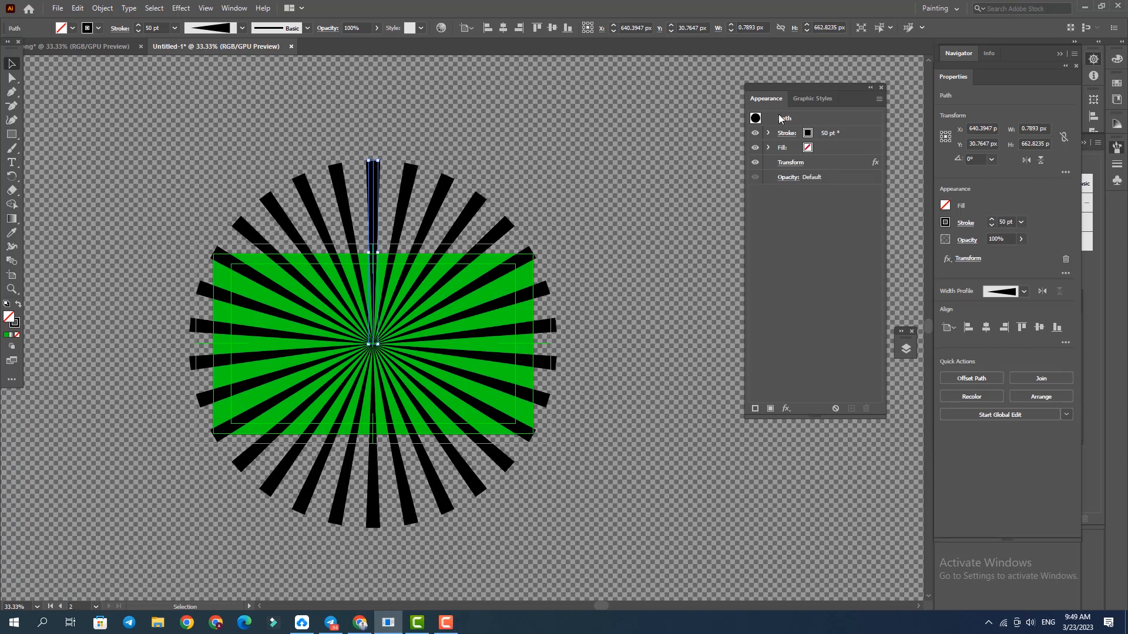
Set the rays' stroke weight to 60 pt and deselect the artwork.
click(790, 135)
click(790, 135)
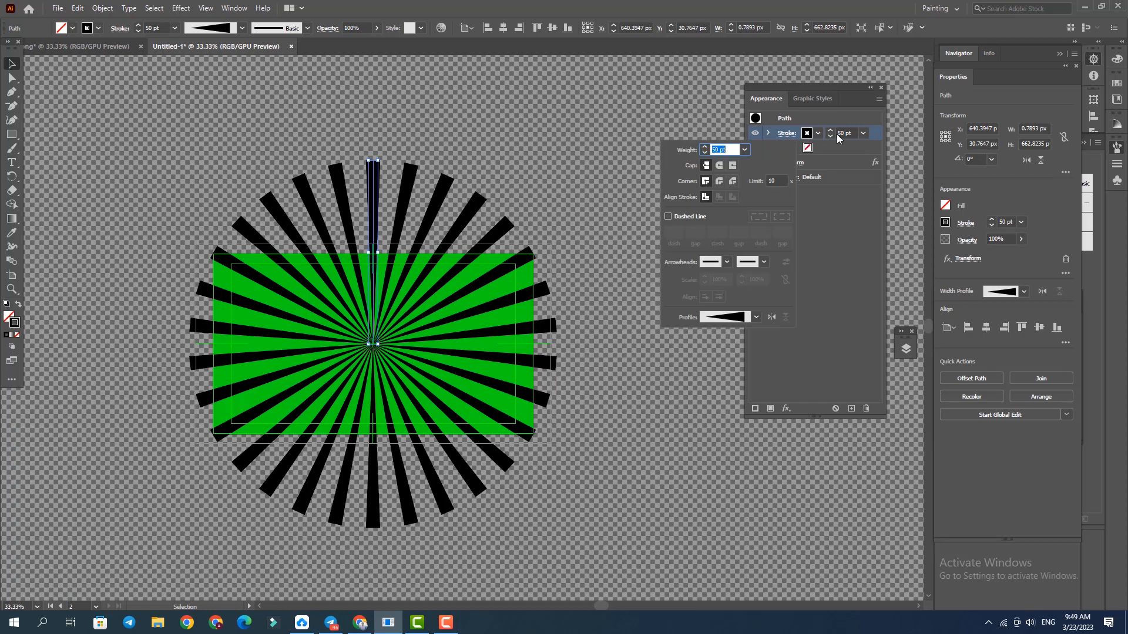
click(848, 133)
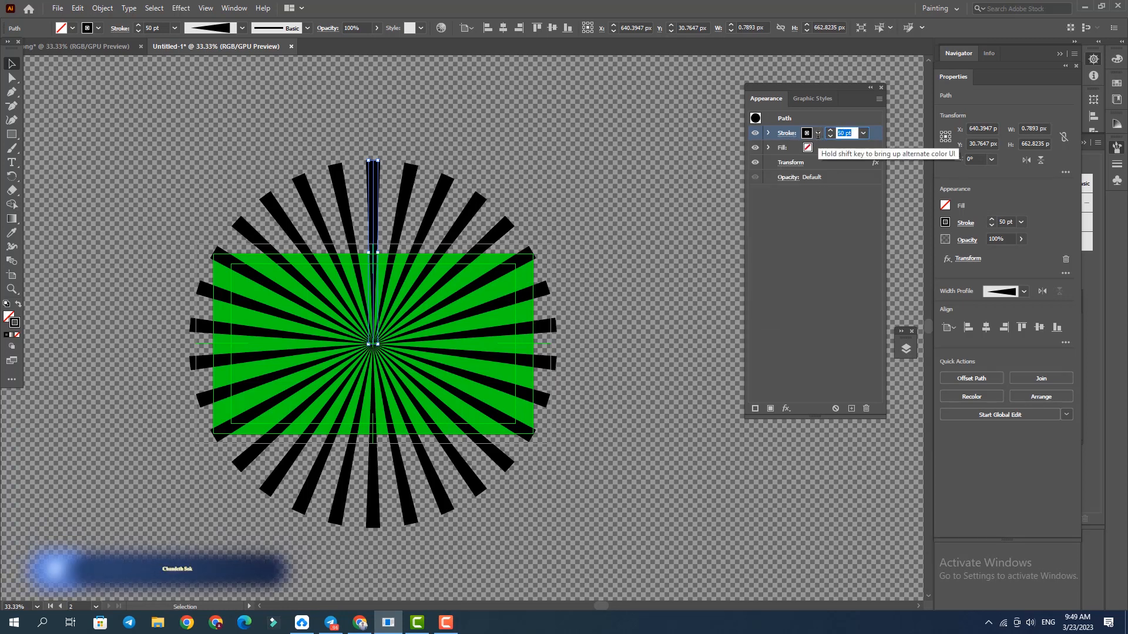
text(6)
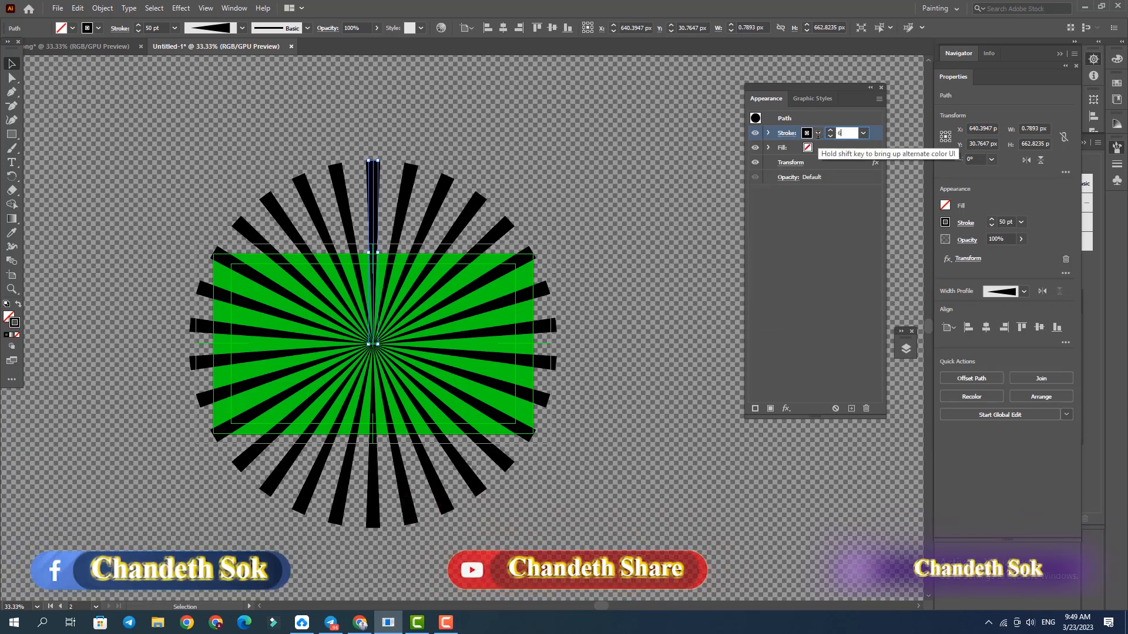
text(0)
key(Return)
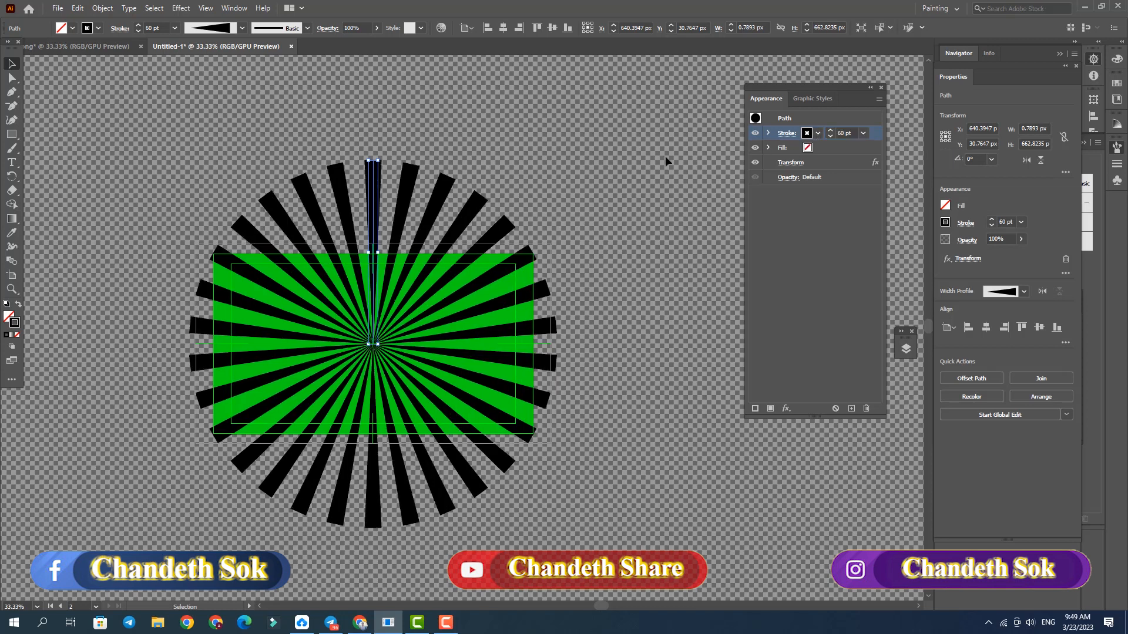
click(665, 156)
click(626, 164)
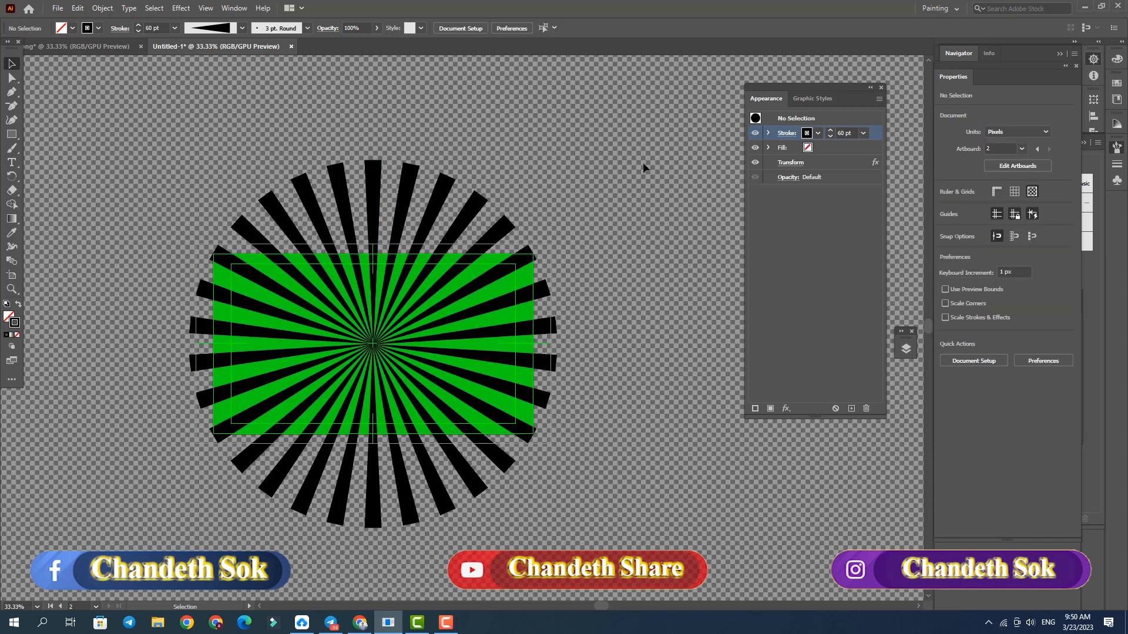
Try the Color Burn blend mode on the rays, and switch it to Soft Light.
click(374, 197)
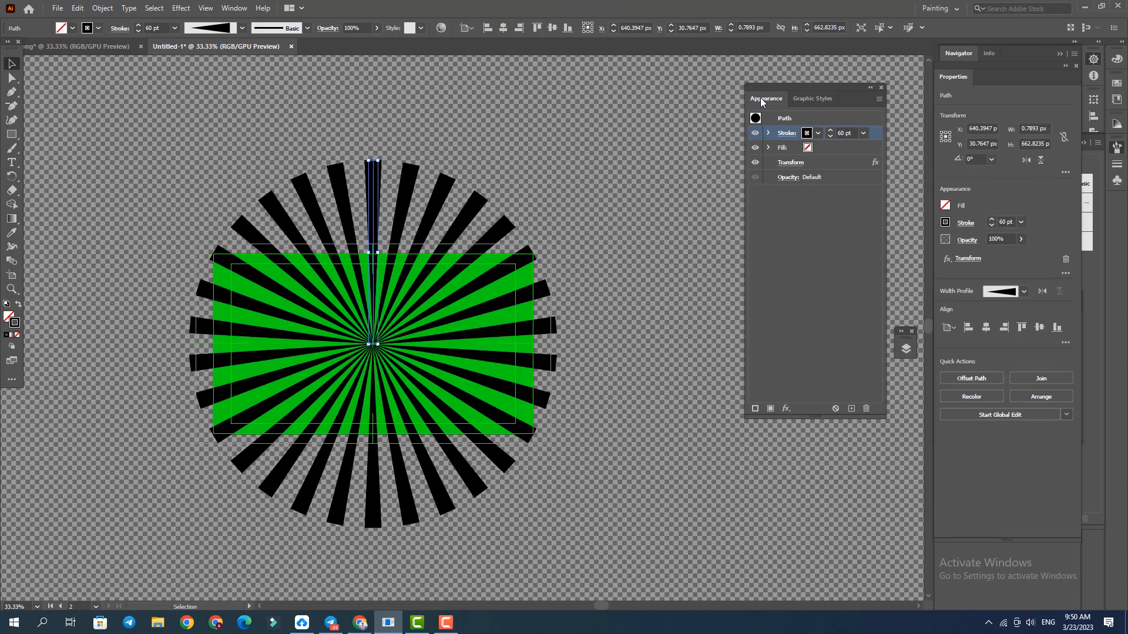
click(788, 177)
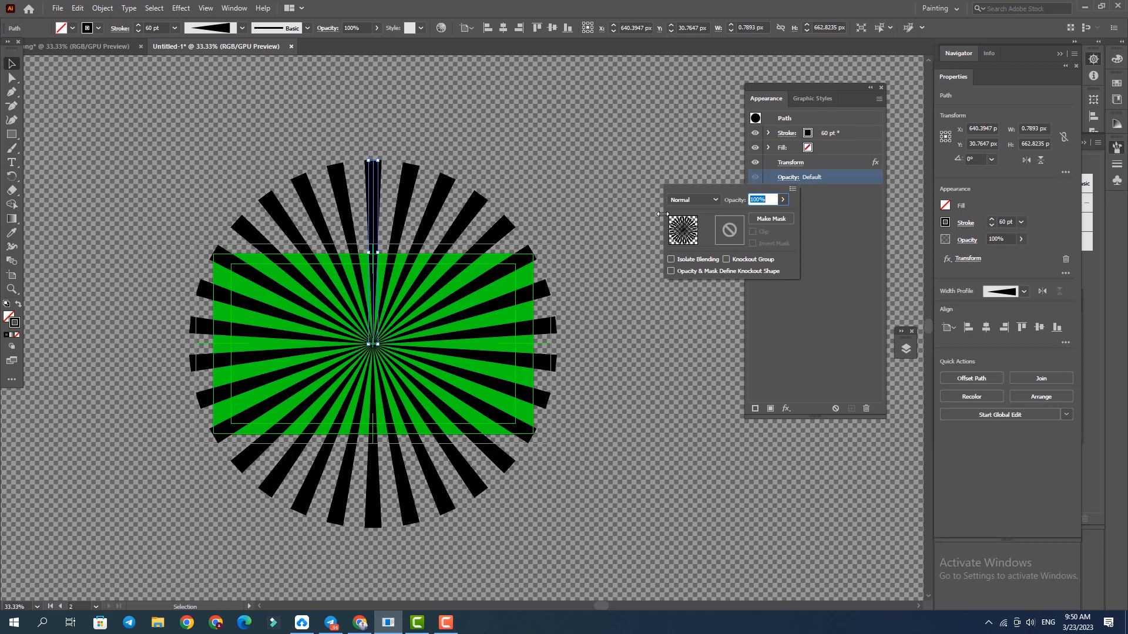
click(715, 200)
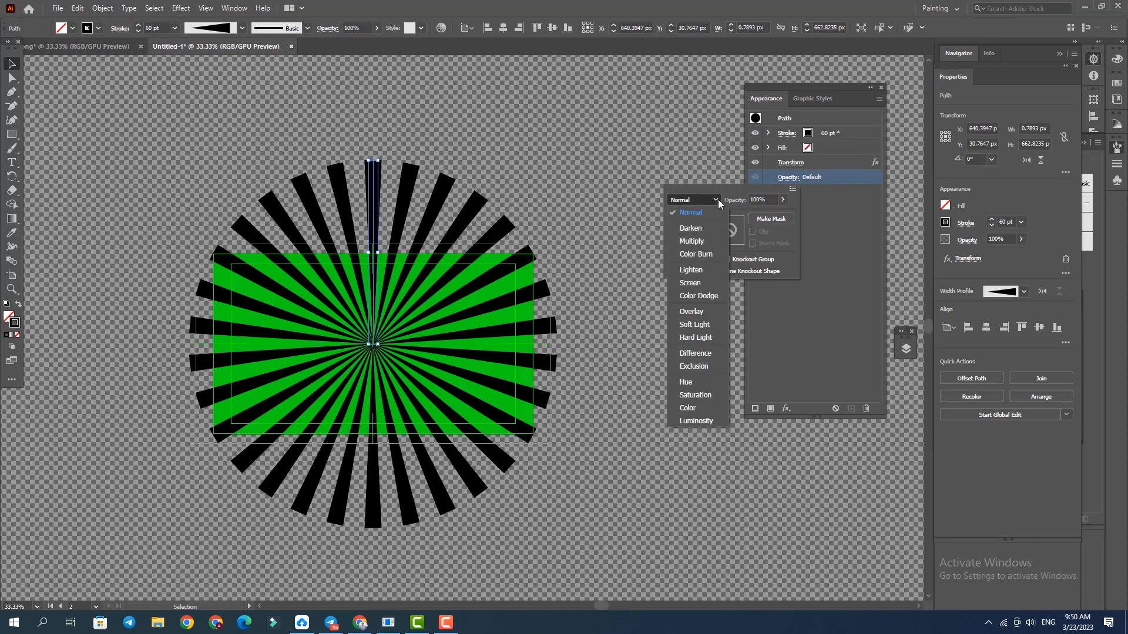
click(696, 254)
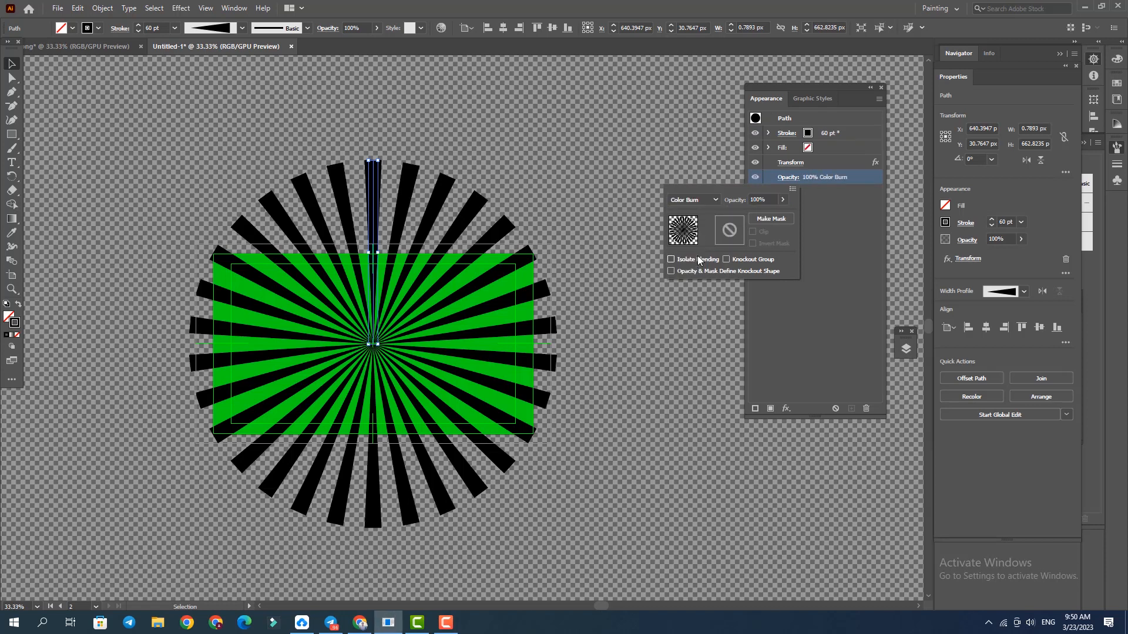
click(714, 201)
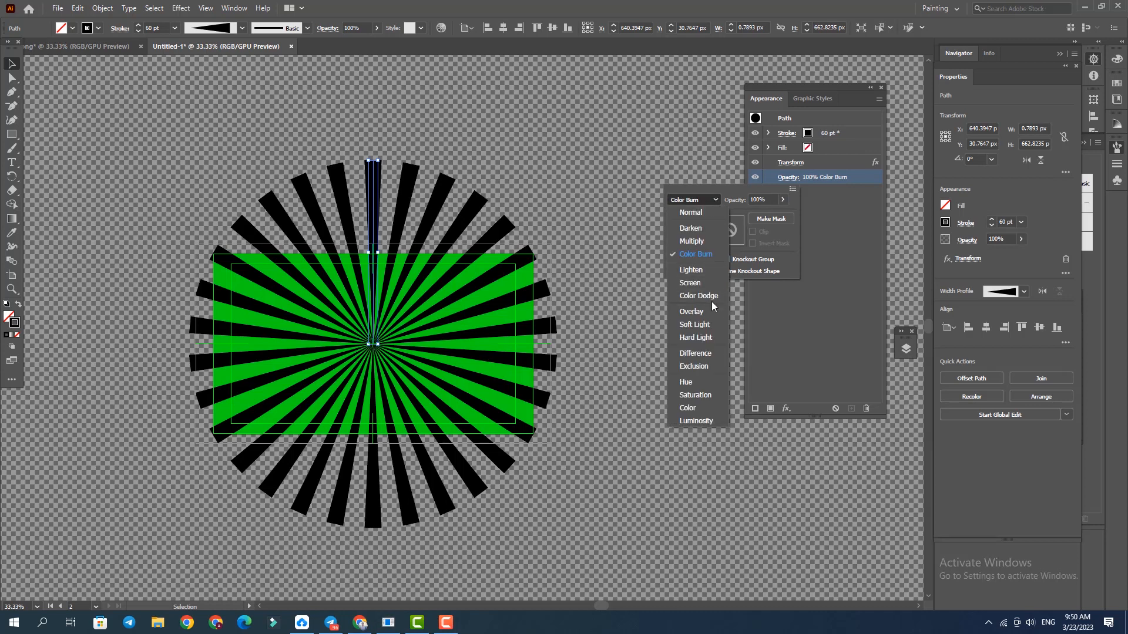
click(697, 325)
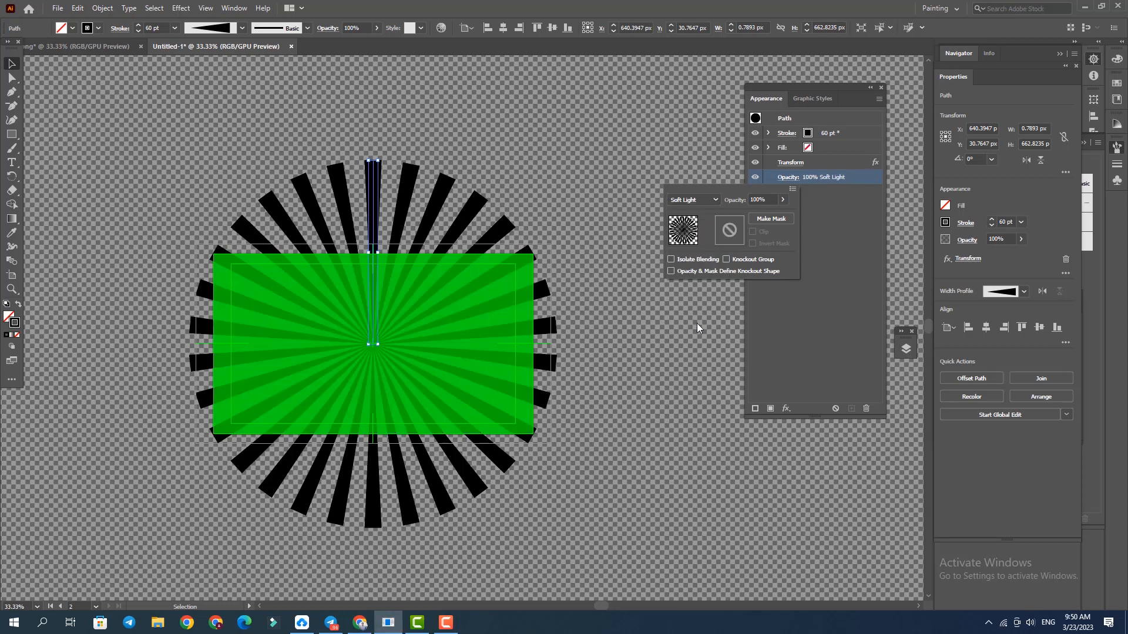
Deselect the rays and draw an unfilled rectangle about 1146 × 642 px over the green rectangle.
click(611, 246)
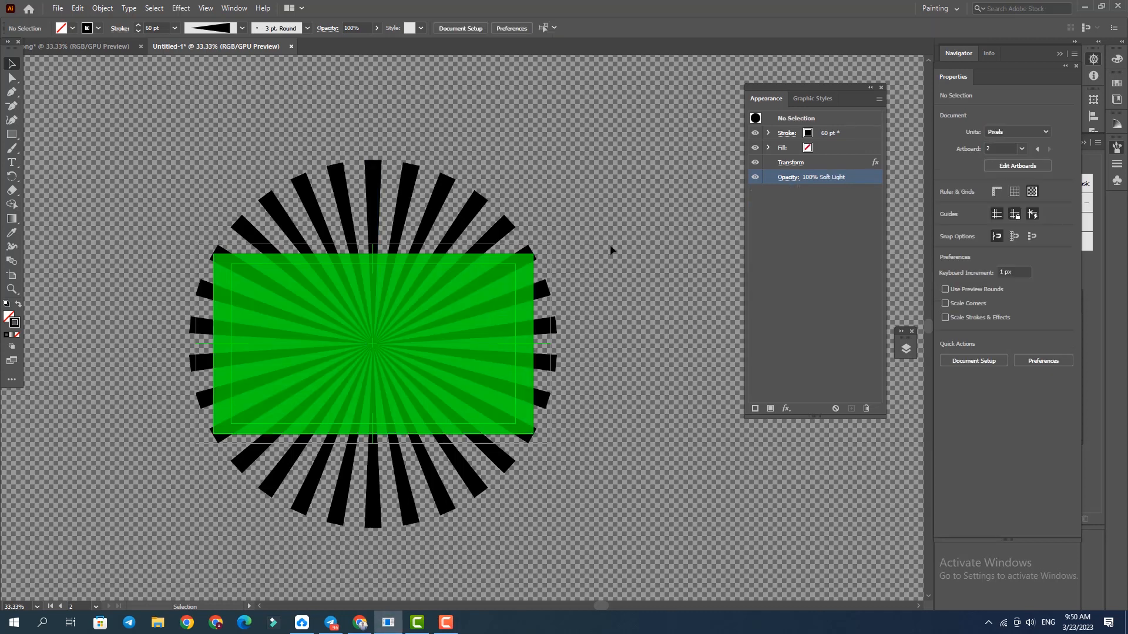
scroll(625, 235, down, 2)
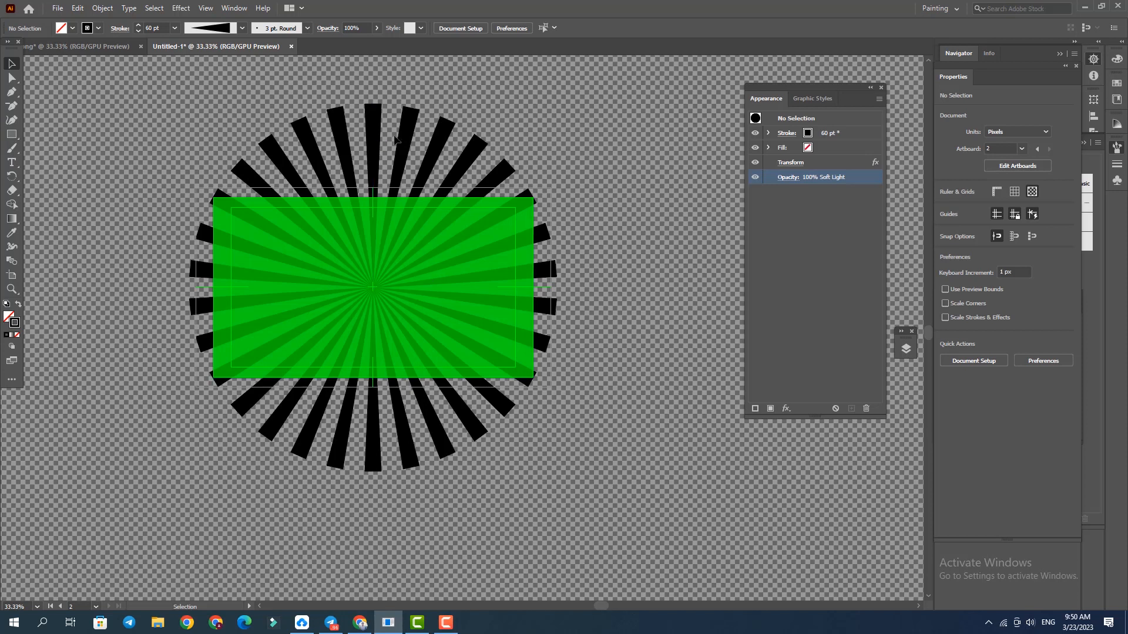
click(11, 135)
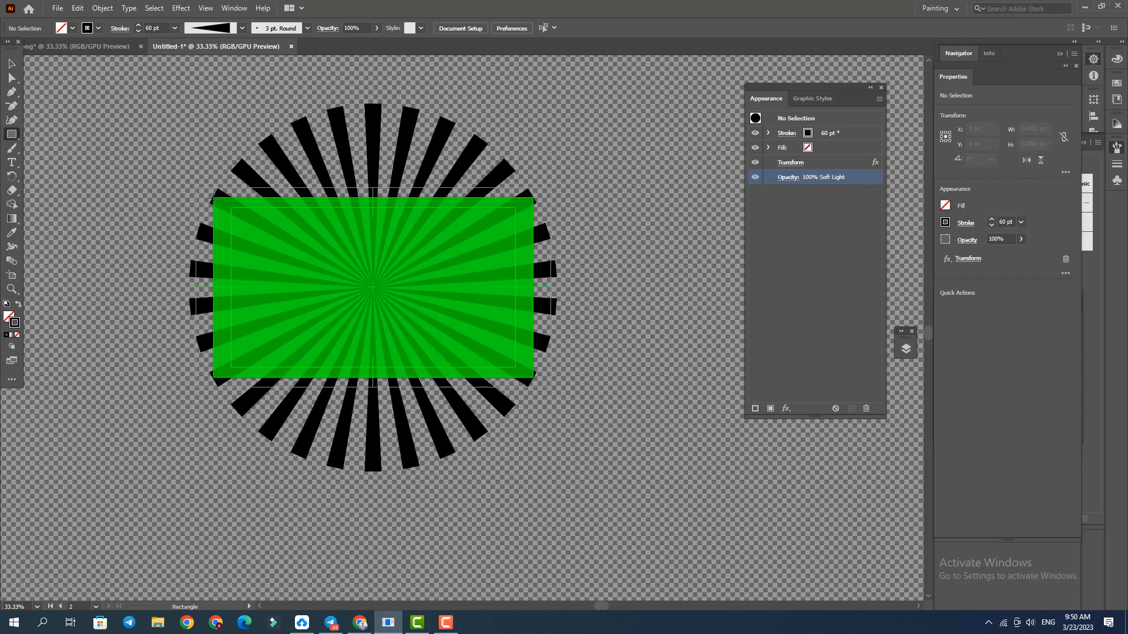
drag(213, 200, 532, 375)
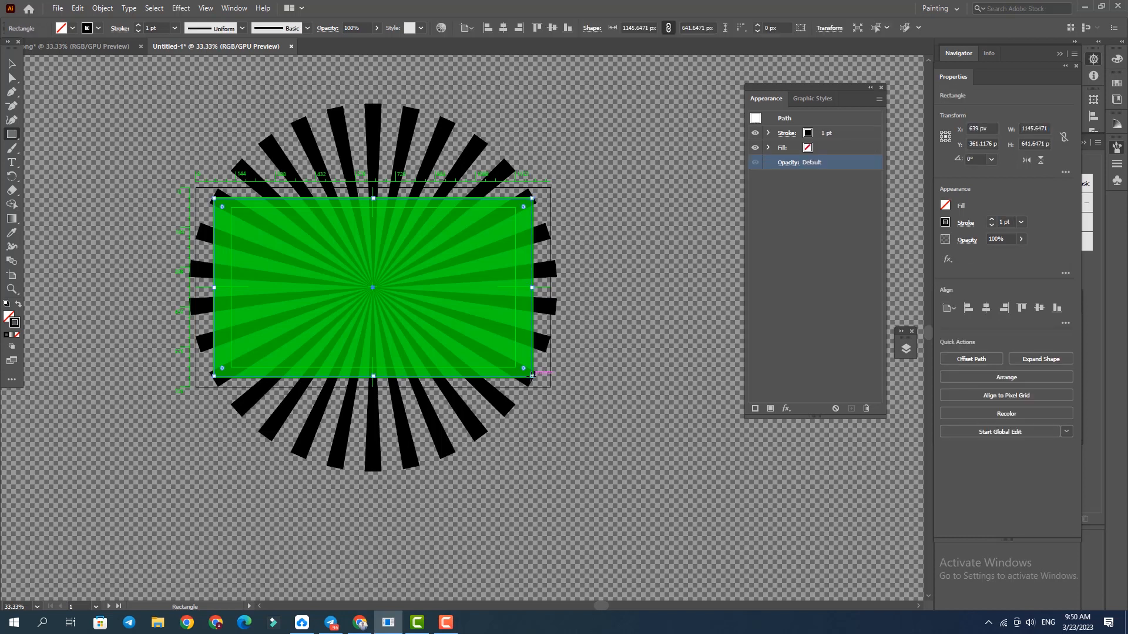
click(13, 64)
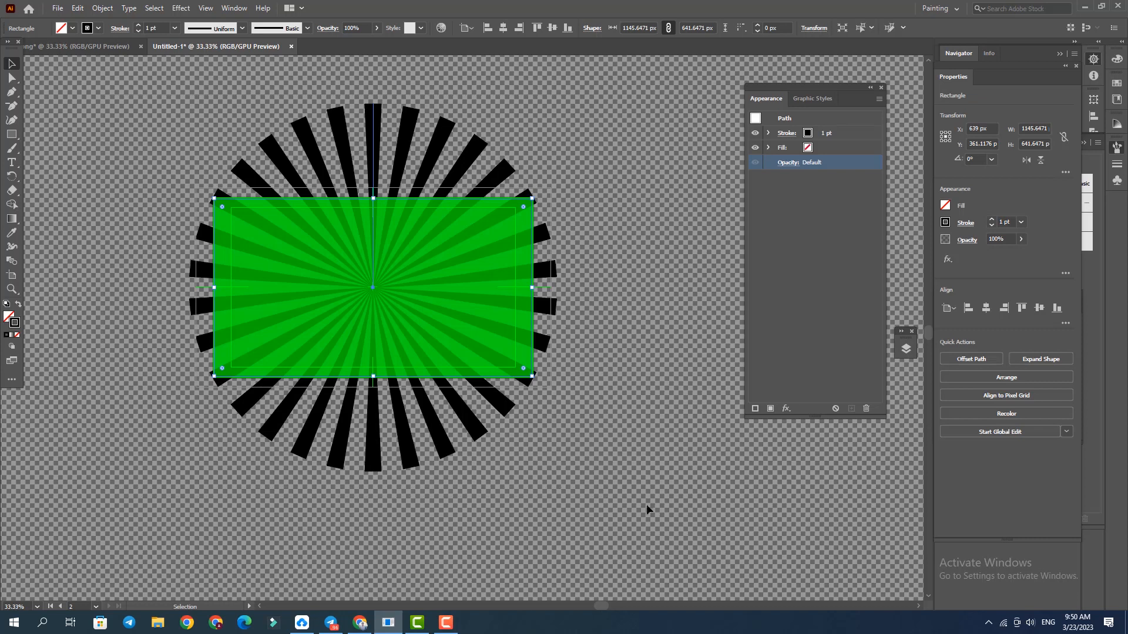
Make a clipping mask from all the artwork so the rays are trimmed to the new rectangle, and deselect it.
key(ctrl+a)
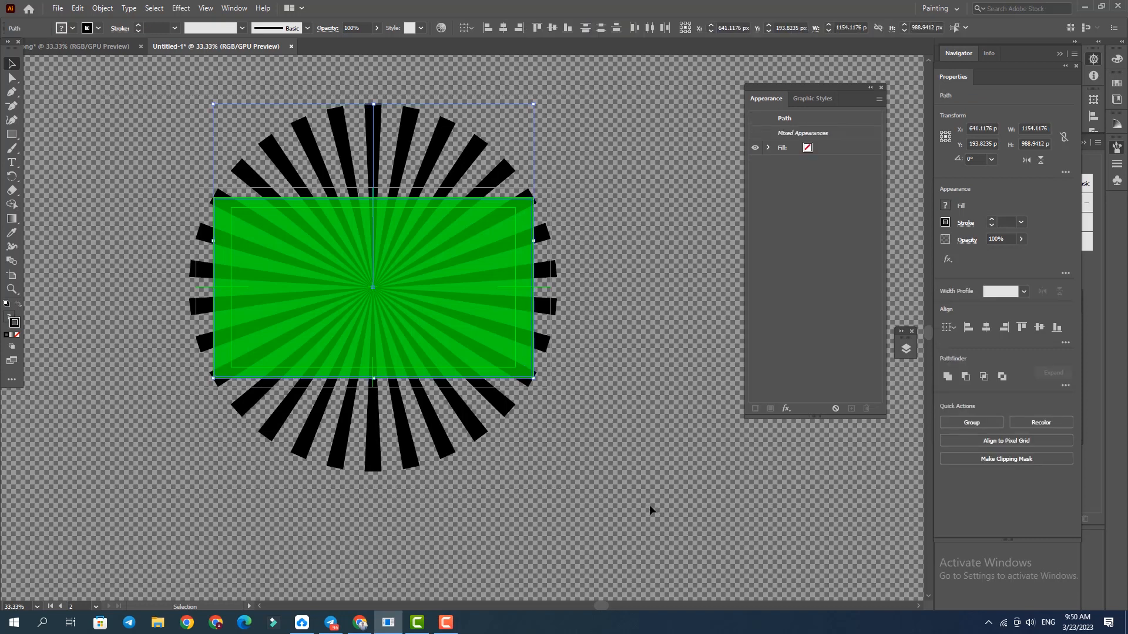
click(102, 8)
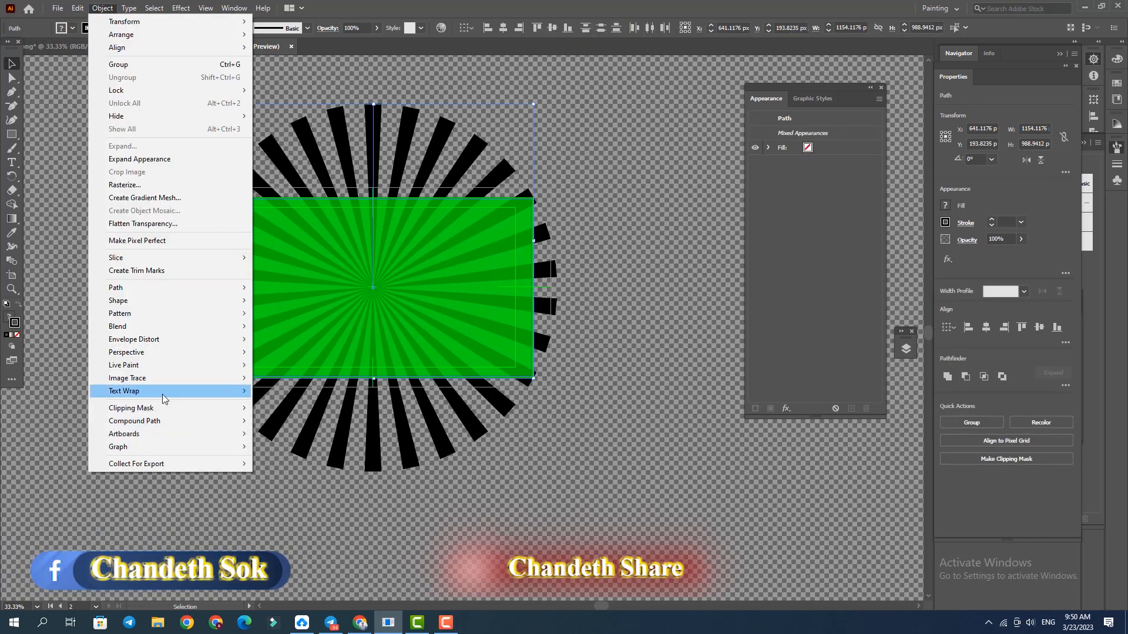
mouse_move(148, 410)
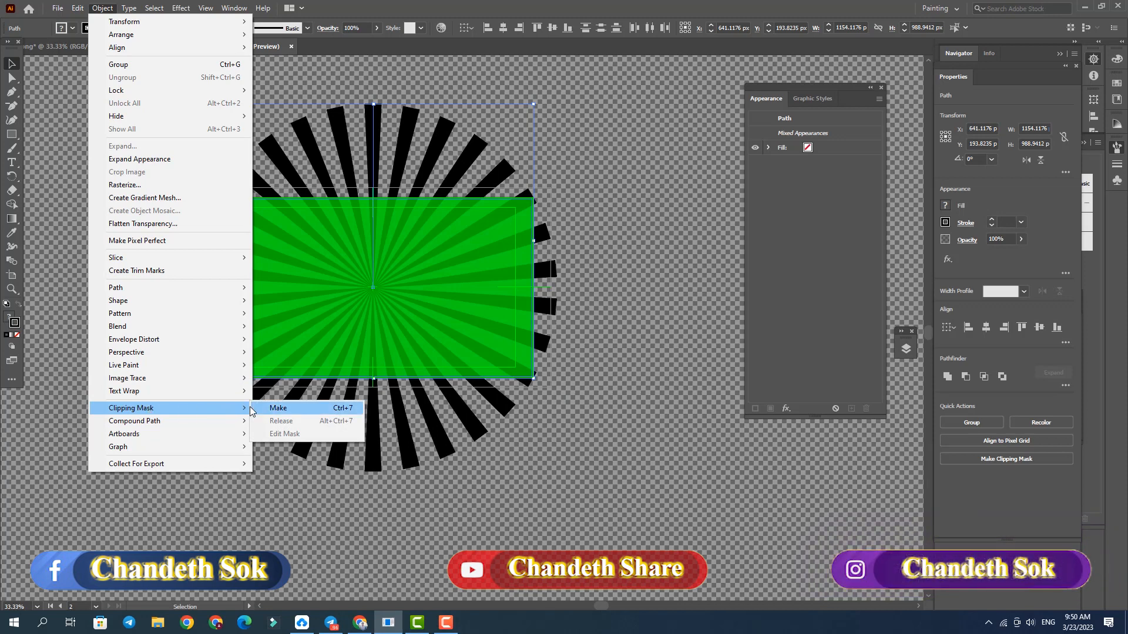
click(281, 409)
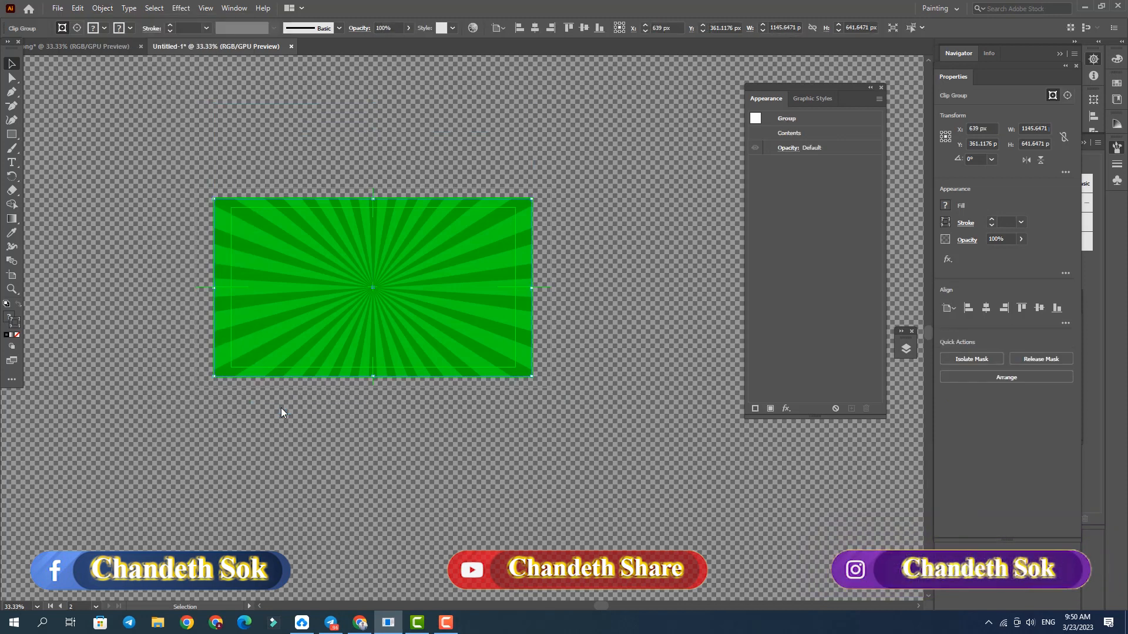
click(632, 339)
Select the clipped sunburst and open Recolor Artwork for it with the colour wheel in Edit mode.
click(464, 236)
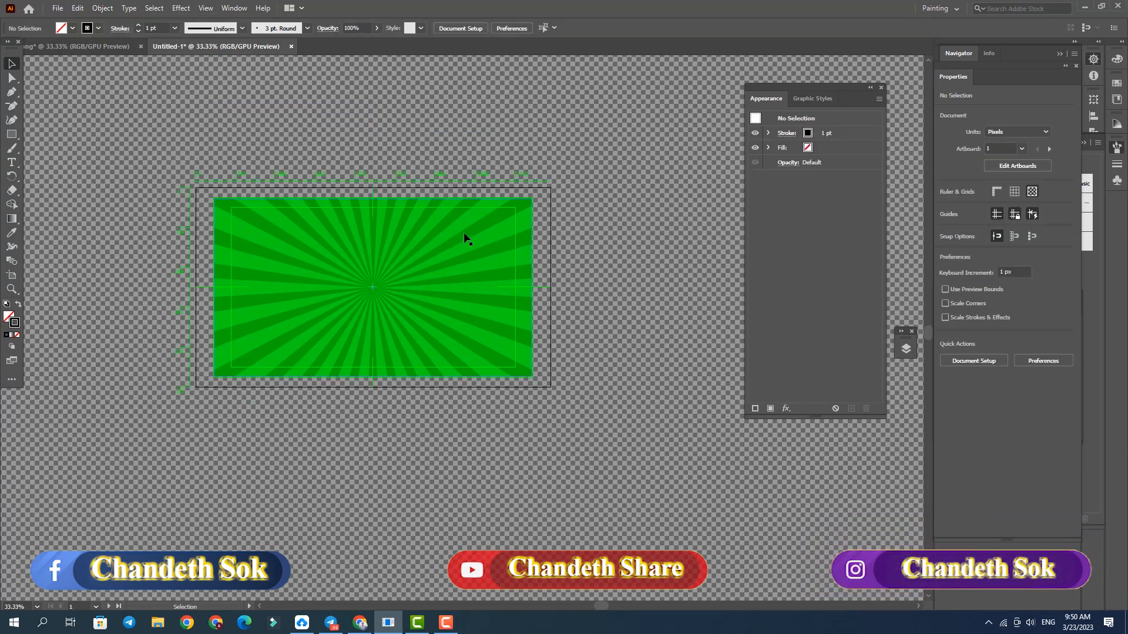
click(84, 47)
click(214, 45)
click(430, 236)
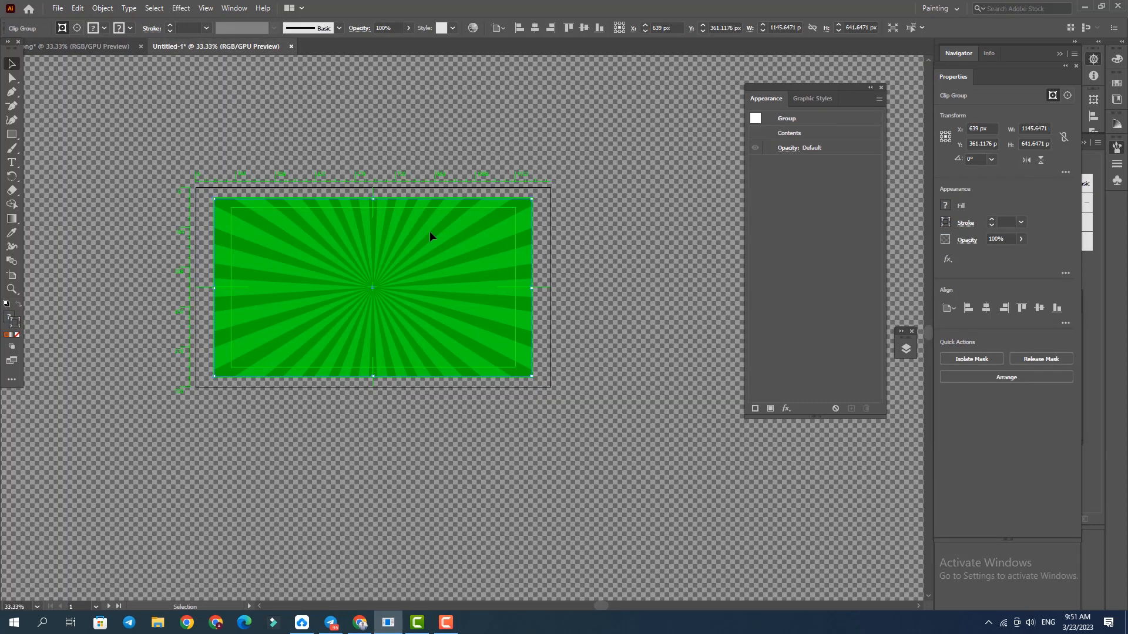
click(472, 28)
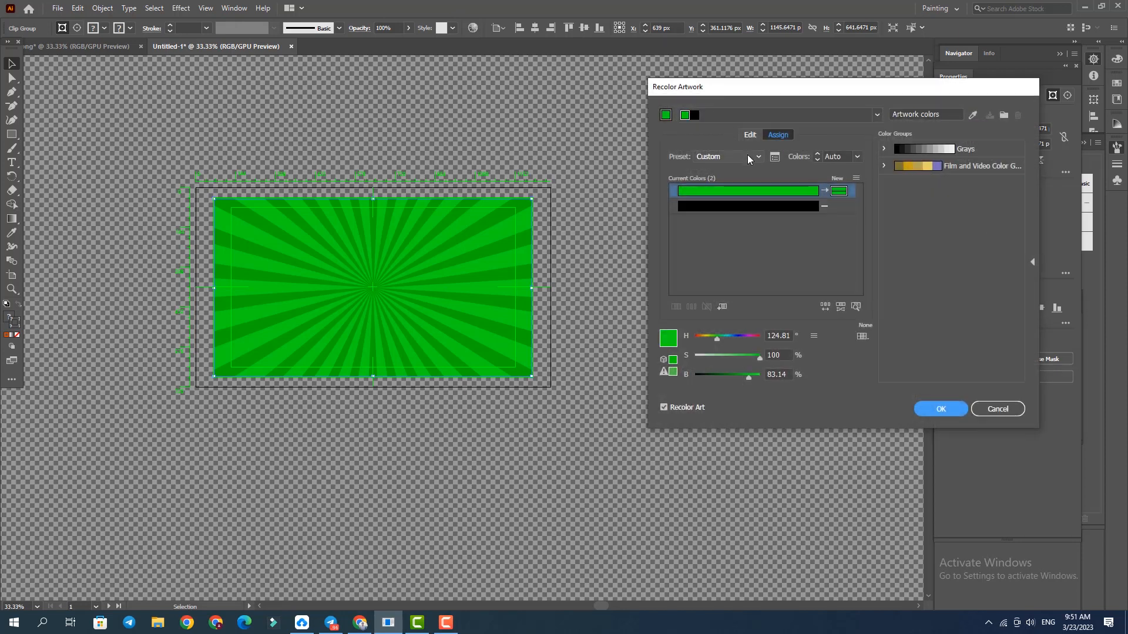
click(754, 135)
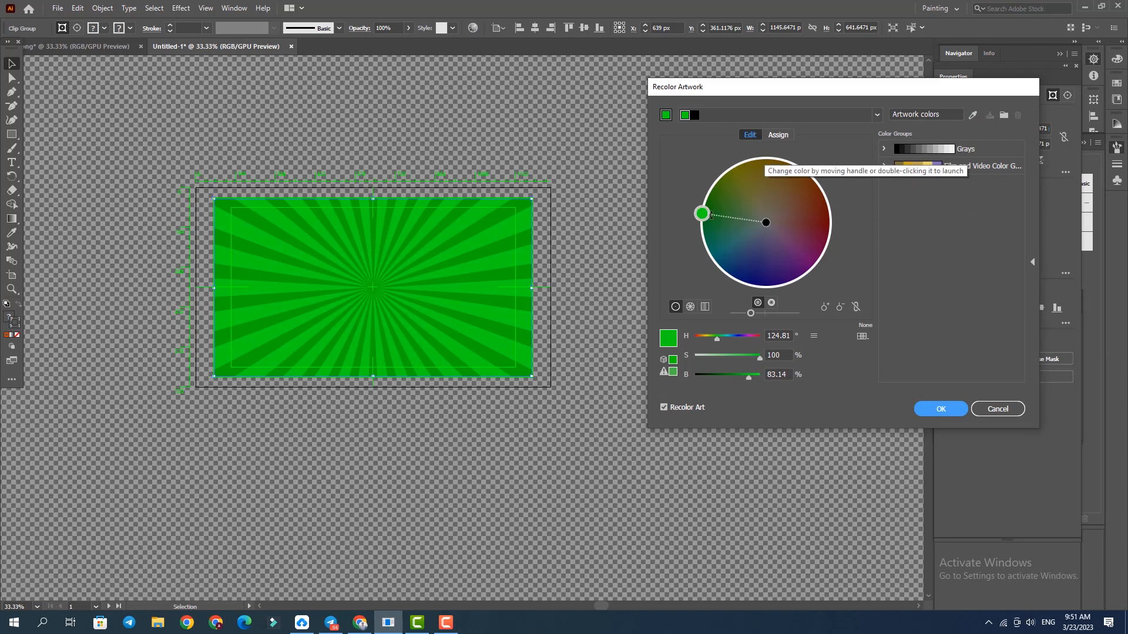